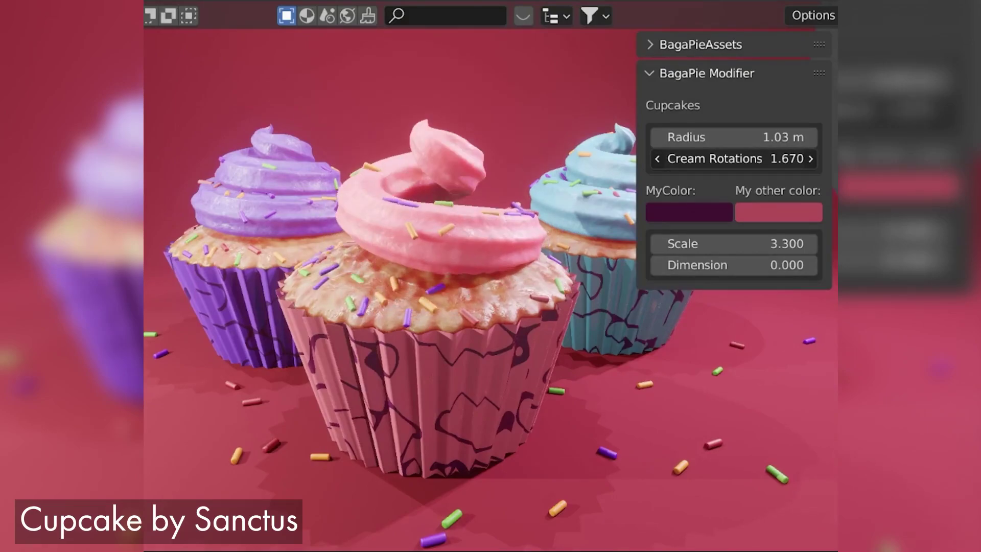
Step: Change the front cupcake's other color to pale yellow and adjust its Scale value
left_click(778, 219)
left_click_drag(827, 308, 801, 331)
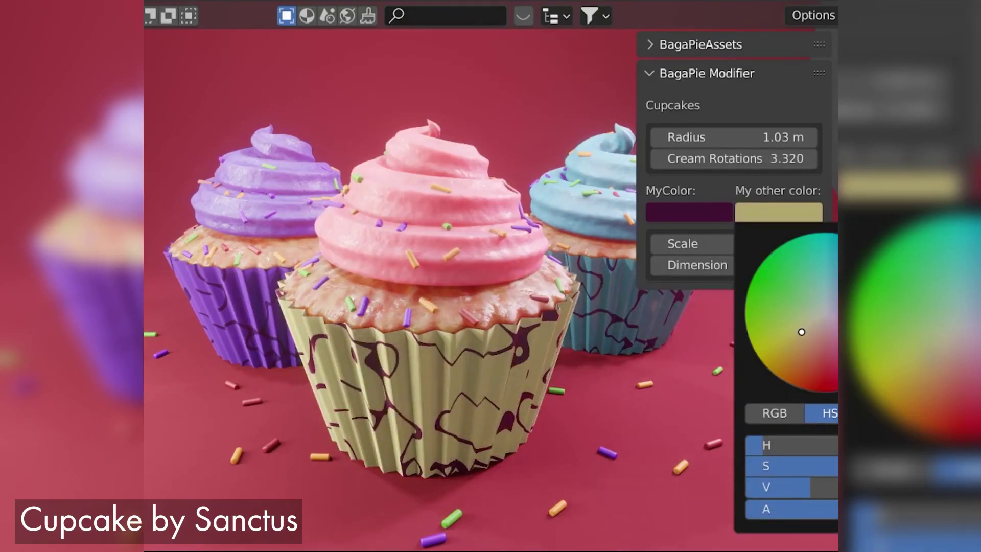
mouse_move(725, 244)
left_mouse_down()
mouse_move(781, 243)
mouse_move(720, 244)
left_mouse_up()
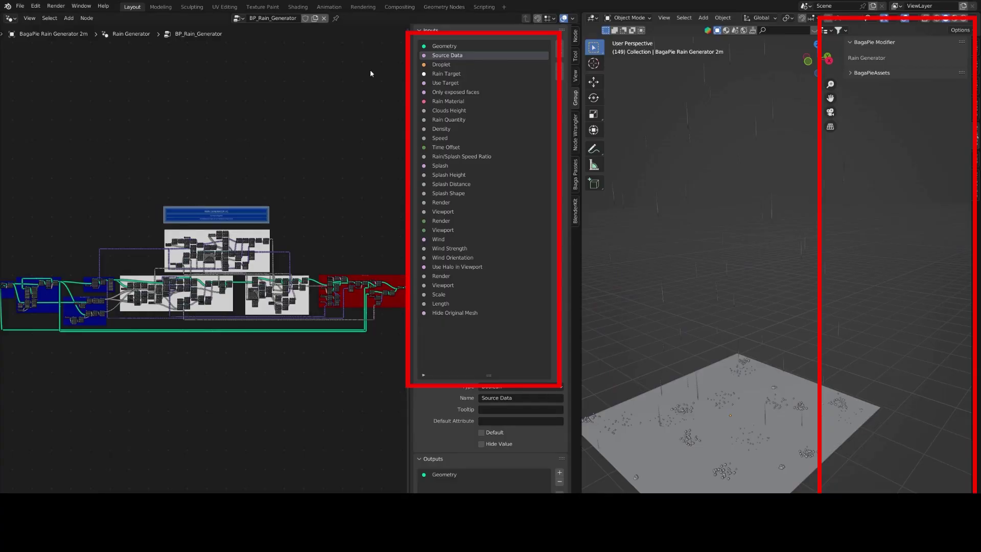
Step: Rename the rain generator's source inputs to P0_2_Source Data, 0BV_Rain Target, 0BP_Use Target and 0BP_Only exposed faces
double_click(447, 55)
type("P0_2_Source Data")
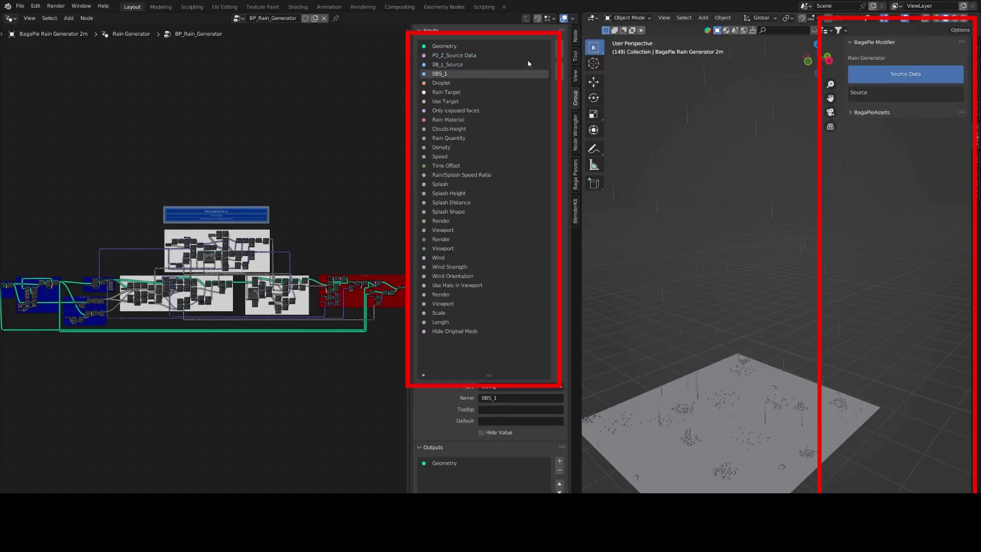
double_click(447, 92)
type("0BV_")
double_click(451, 110)
type("0BP_")
double_click(462, 119)
type("0BP_")
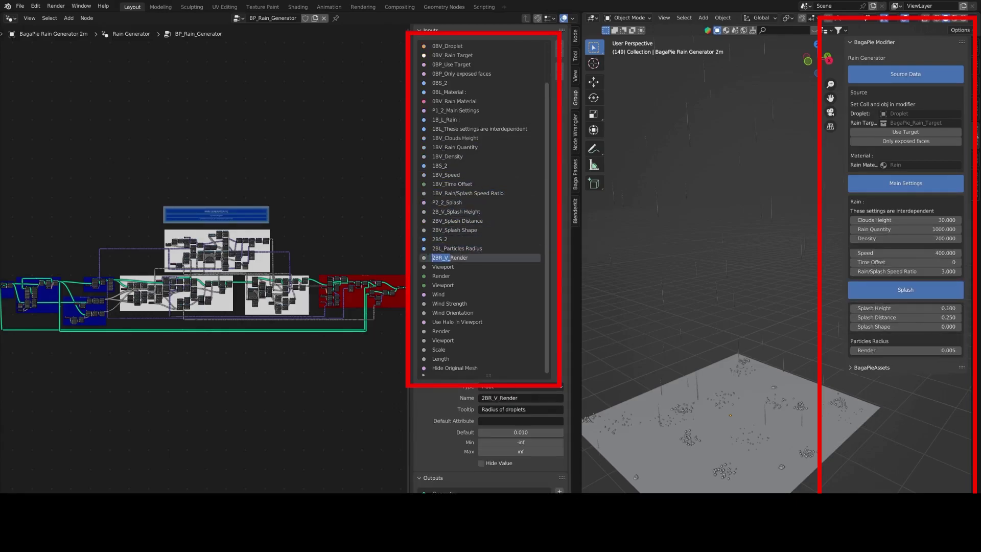
Step: Set the wind and rain input names to P3_2_Wind, 3B_V_Wind Strength, 3BV_Wind Orientation, P4_2_Rain and 4B_P_2_Use Halo in Viewport
double_click(443, 295)
type("P3_2_")
double_click(445, 303)
type("3B_V_")
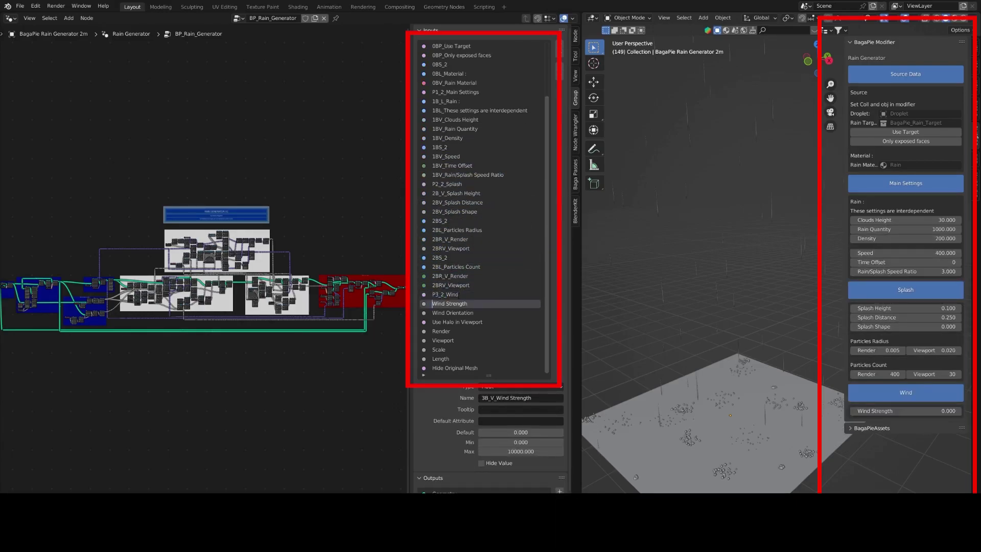
double_click(446, 312)
type("3BV_P4_2_Rain4B_P_2_")
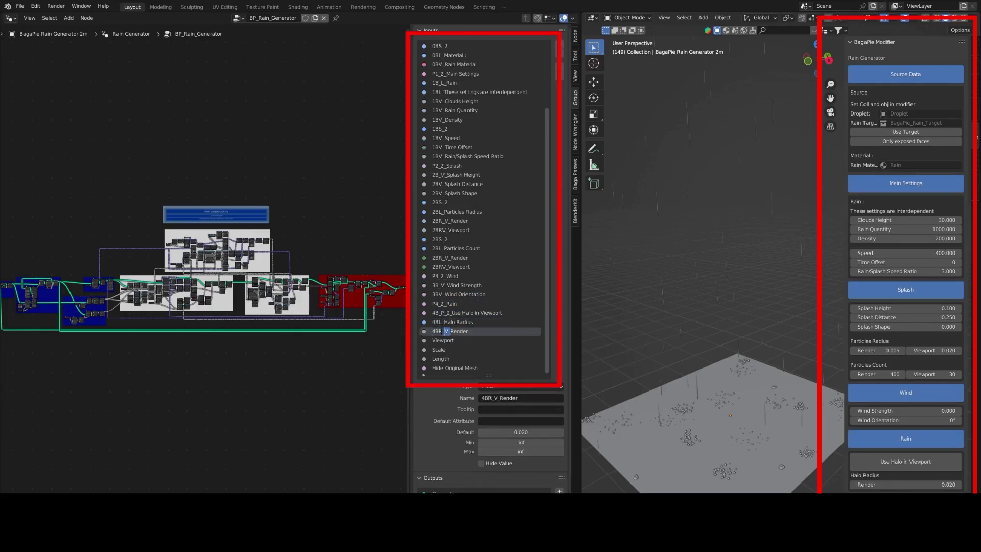
Step: Rename the halo radius input to 4BR_V_Render and the Hide Original Mesh input to P_2_Hide Original Mesh
type("4BR")
double_click(455, 367)
type("P_2_")
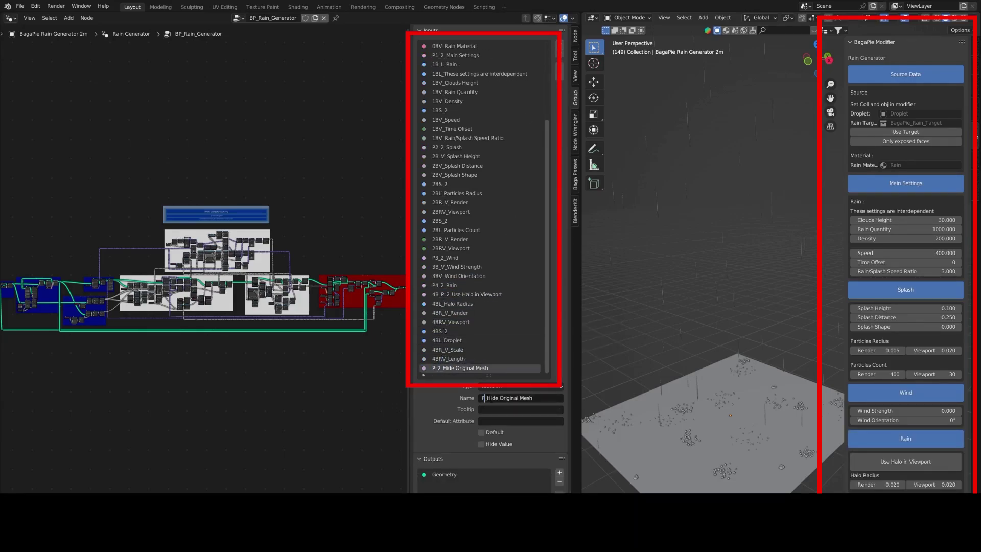
Step: Add three support inputs at the end of the list: L_Help & Support :, R_URL_2_Discord and RURL_2_BlenderArtists
left_click(560, 55)
left_click(561, 54)
left_click(560, 54)
Step: Collapse the Source Data, Main Settings, Splash, Wind and Rain sections of the Rain Generator modifier
left_click(917, 80)
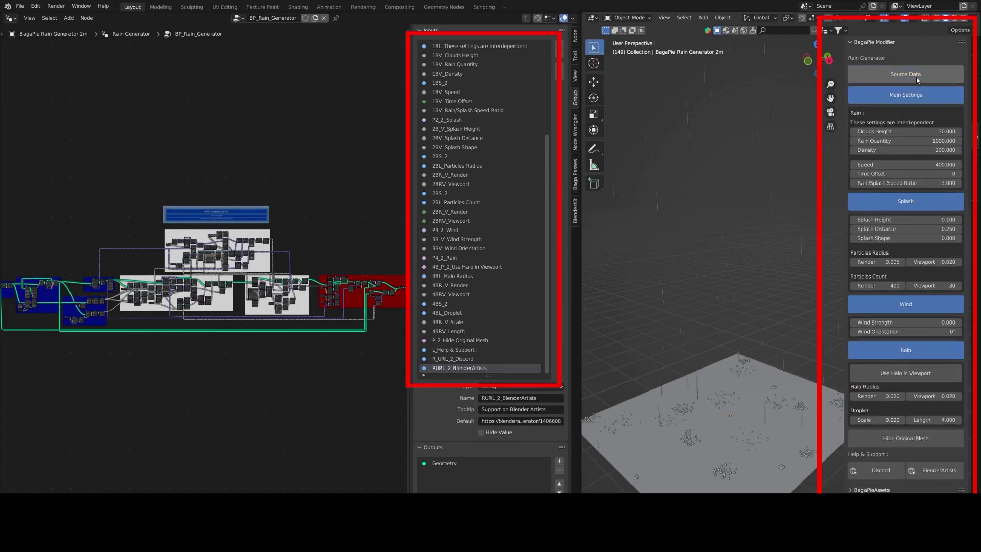
left_click(914, 95)
left_click(912, 115)
left_click(906, 135)
left_click(906, 158)
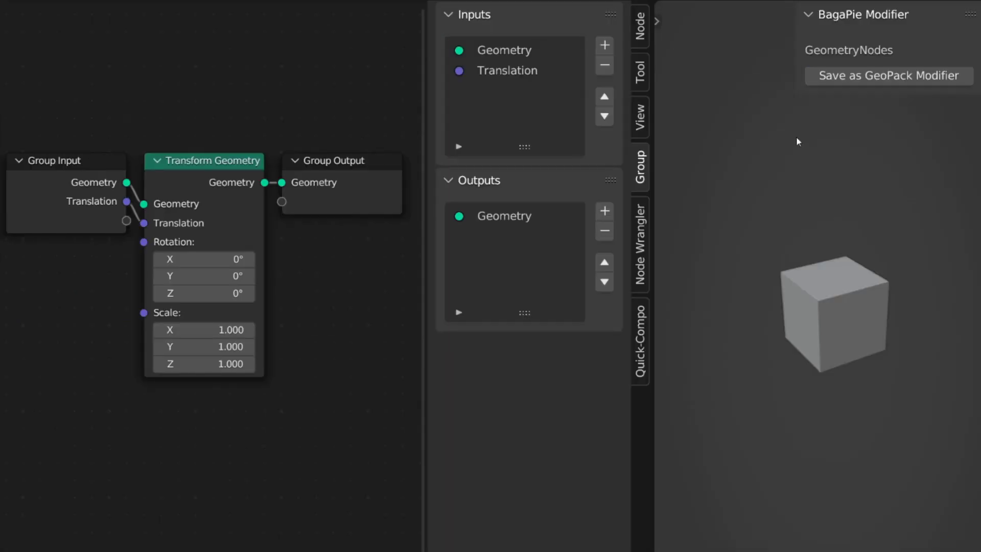
Step: Rename the cube node group's Translation input to V_Translation
left_click(498, 71)
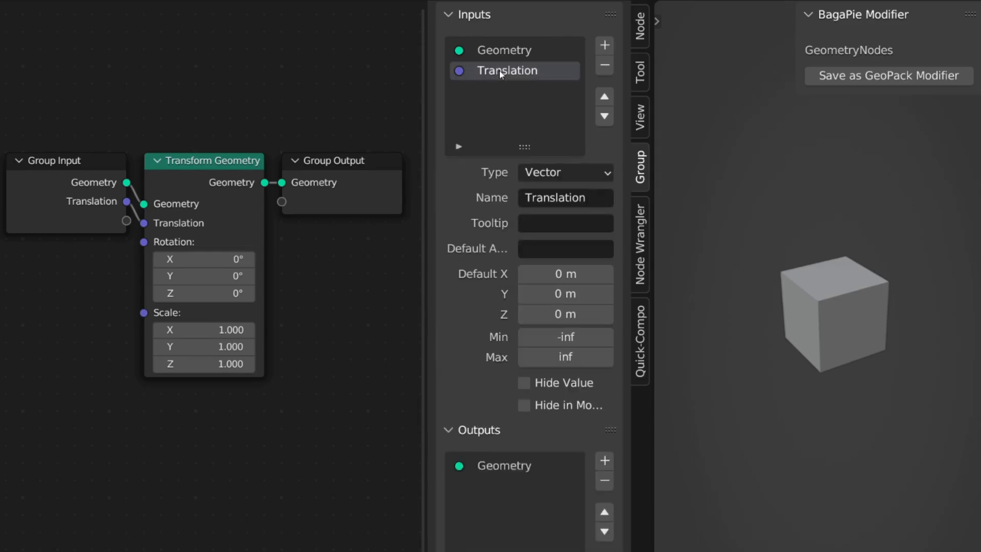
left_click(523, 200)
left_click(523, 199)
type("V_")
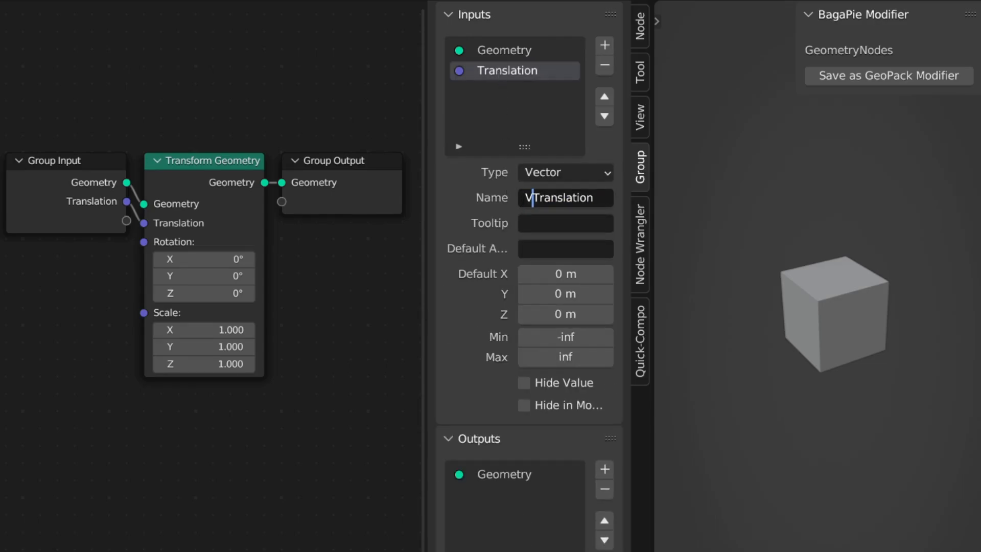
key("Return")
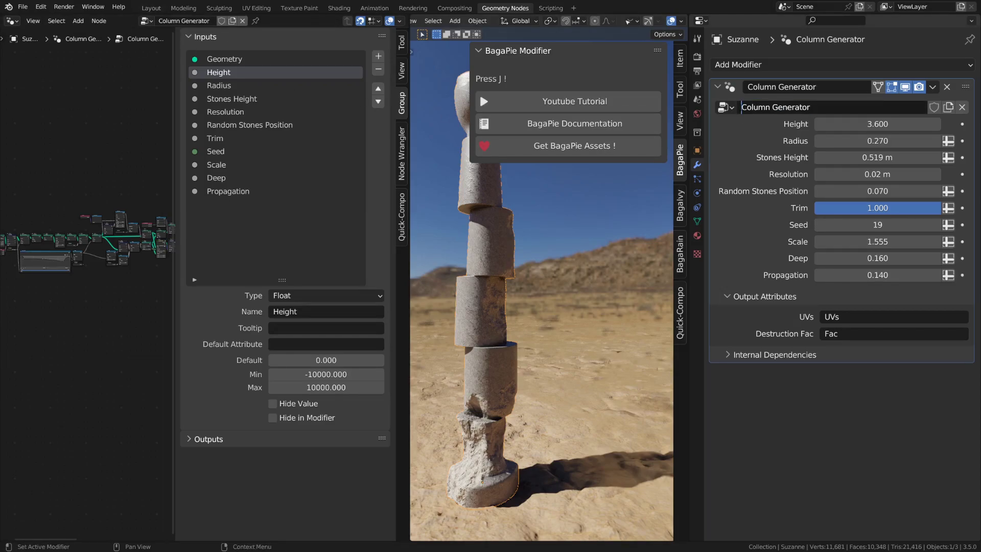
Step: Rename the column's node group to BP_Column Generator and its modifier to My Generator
type("BP_")
key("Return")
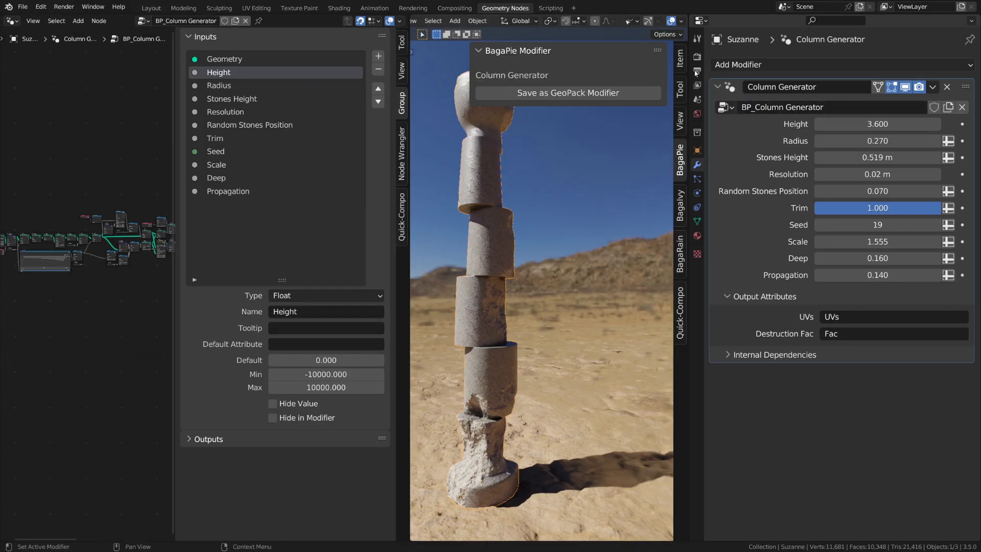
left_click(796, 86)
type("My")
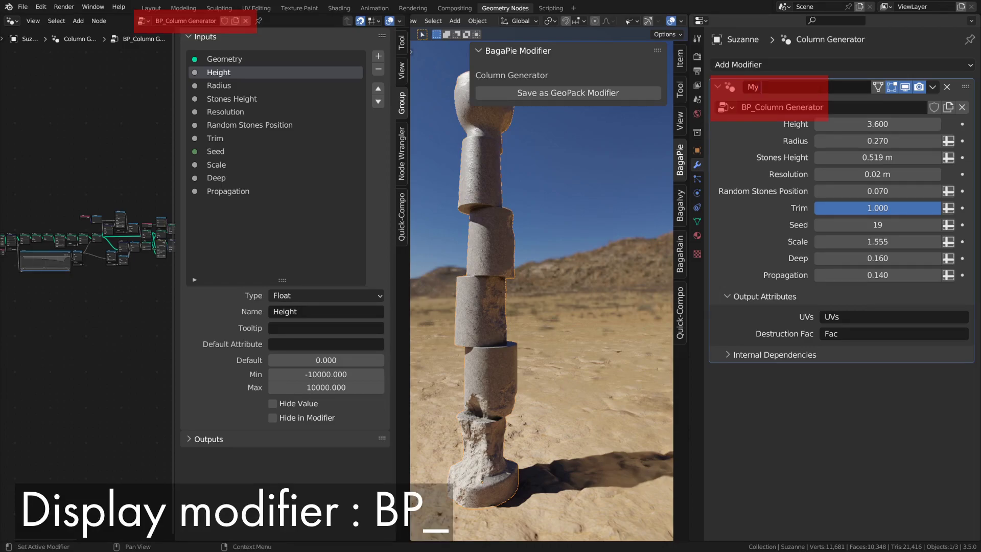
type(" Generator")
key("Return")
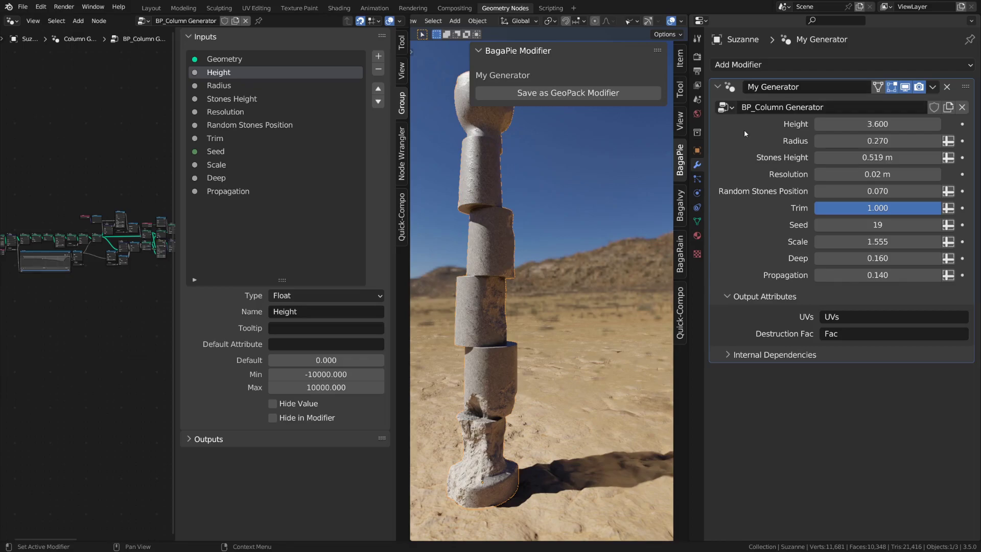
Step: Try lowering the column's Height to about 2.78 in the modifier
left_click_drag(868, 124, 827, 124)
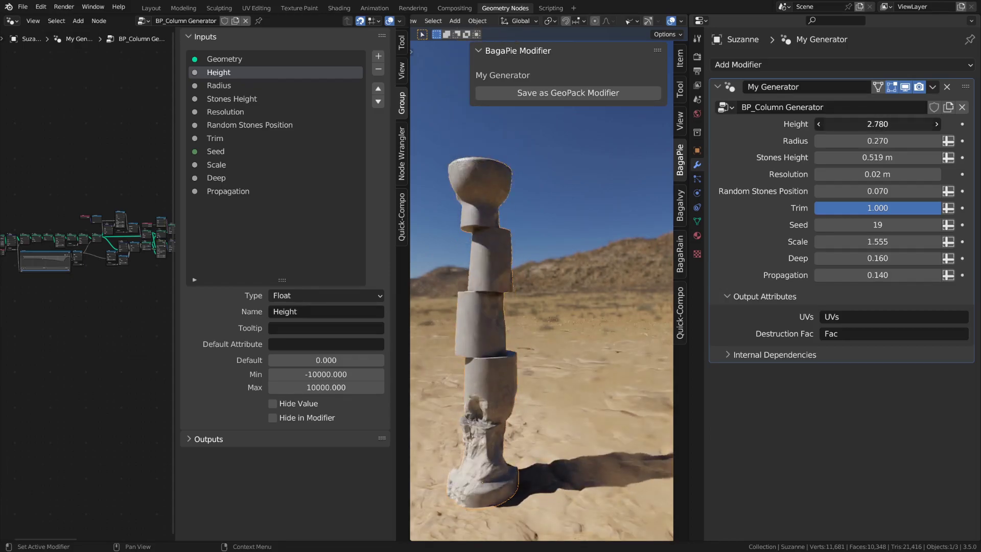
right_click(827, 124)
Step: Rename the Height input to V_Height and lower the column's height to 2.760 using the exposed value
middle_click_drag(106, 155, 80, 162)
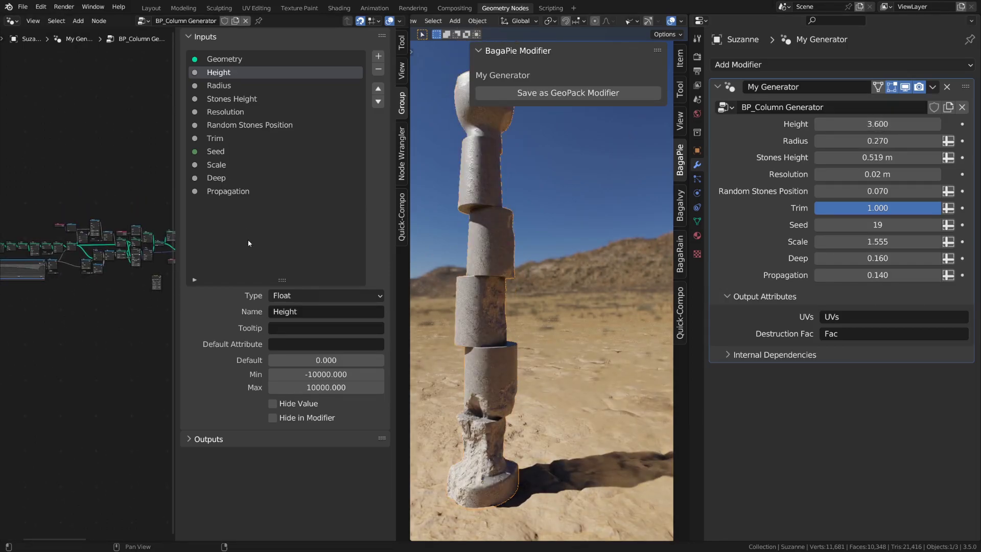
left_click(275, 312)
left_click(274, 312)
type("V_")
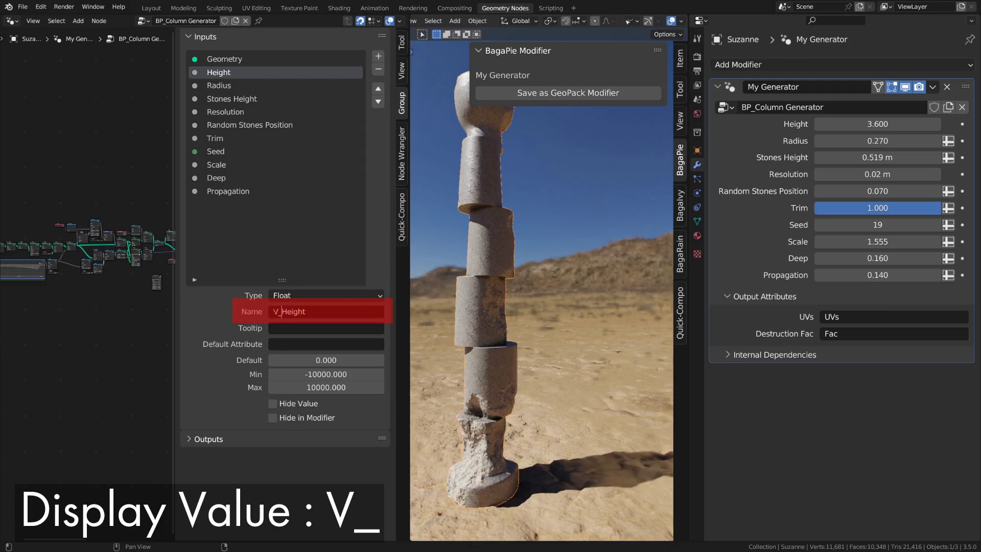
key("Return")
left_click_drag(579, 92, 513, 92)
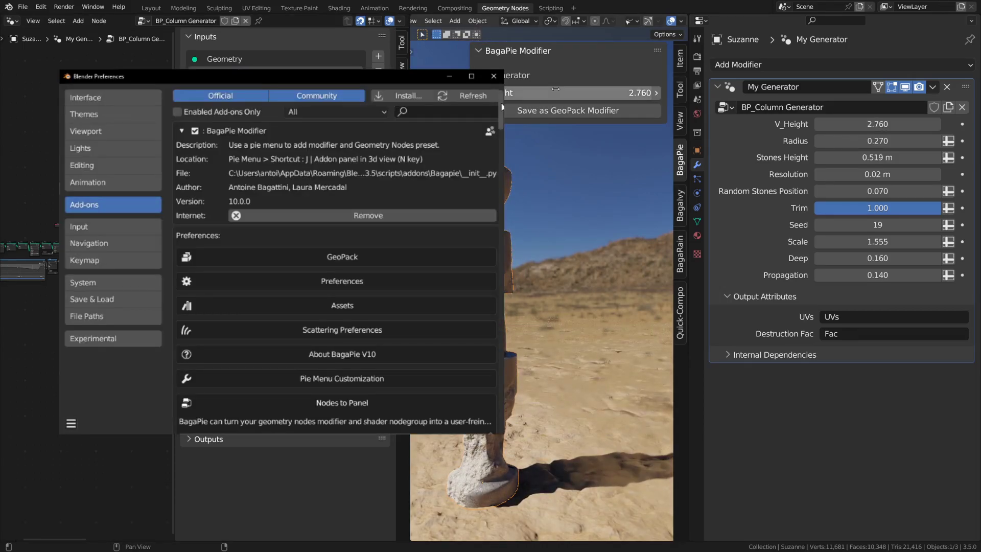
Step: Read the Nodes to Panel information in the BagaPie add-on preferences
scroll(500, 118, "down", 5)
left_click_drag(502, 117, 499, 162)
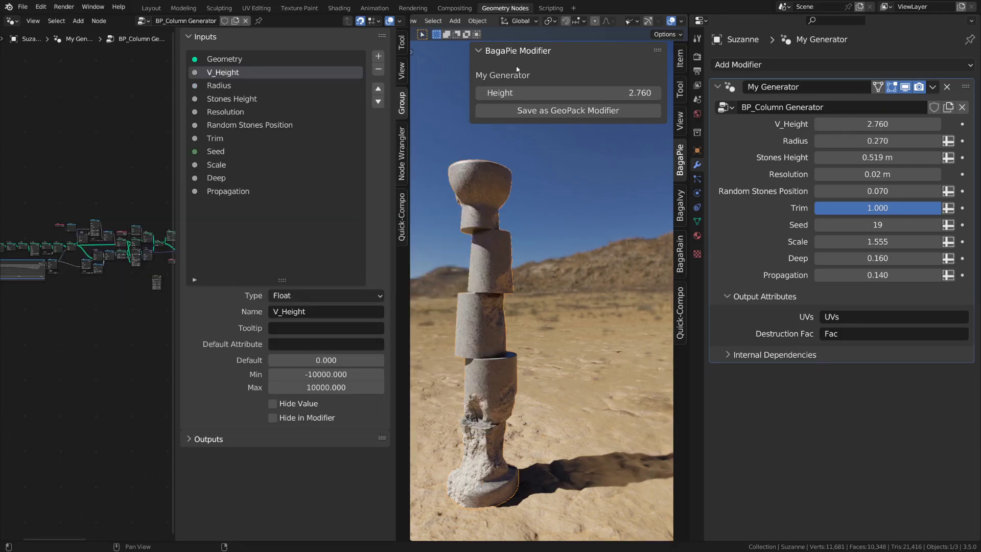
Step: Rename the Radius input to V_Radius so its value is exposed in BagaPie
left_click(222, 85)
double_click(222, 85)
key("Home")
type("V_")
key("Return")
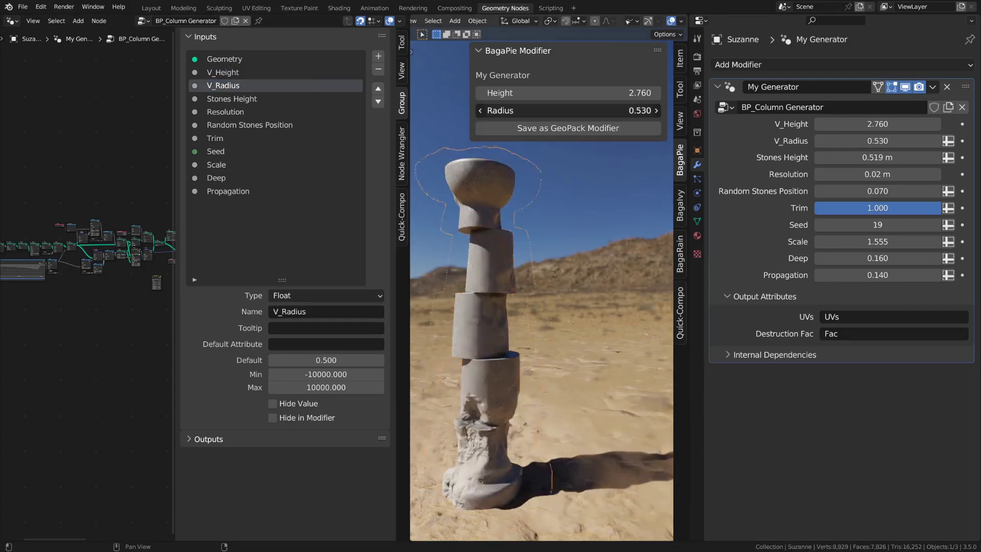
Step: Add a new group input directly above V_Height and name it V_Main Settings
left_click(341, 73)
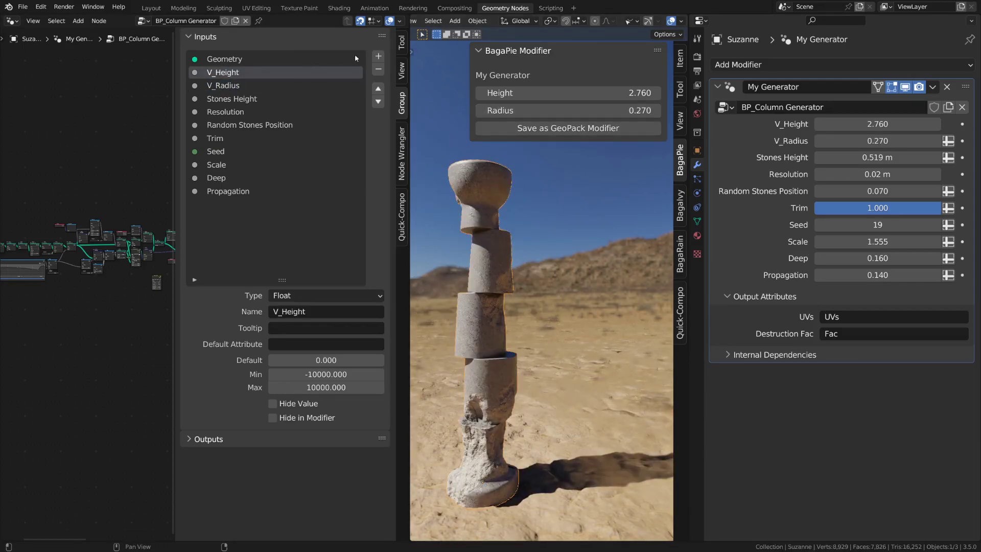
left_click(377, 56)
left_click(378, 89)
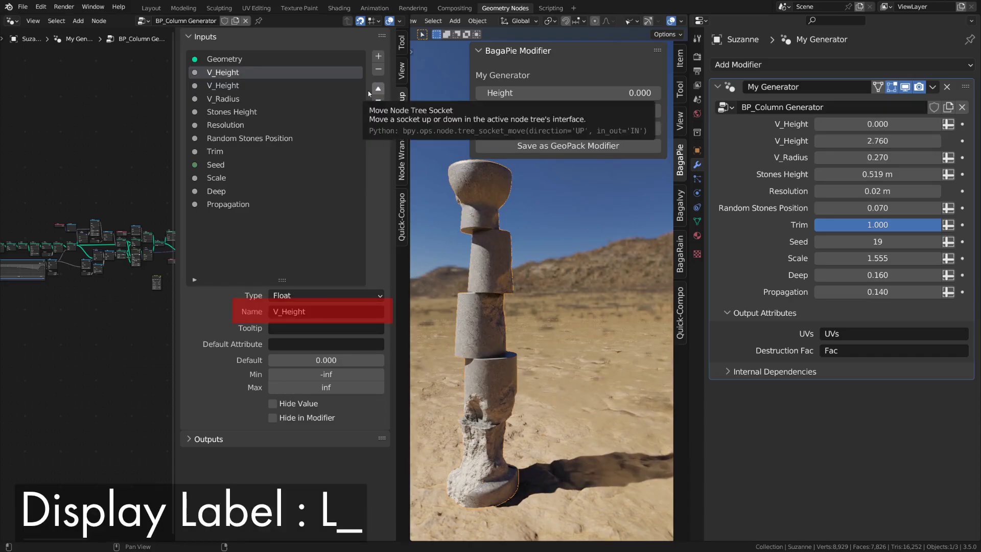
double_click(221, 72)
type("V_Main Settings")
key("Return")
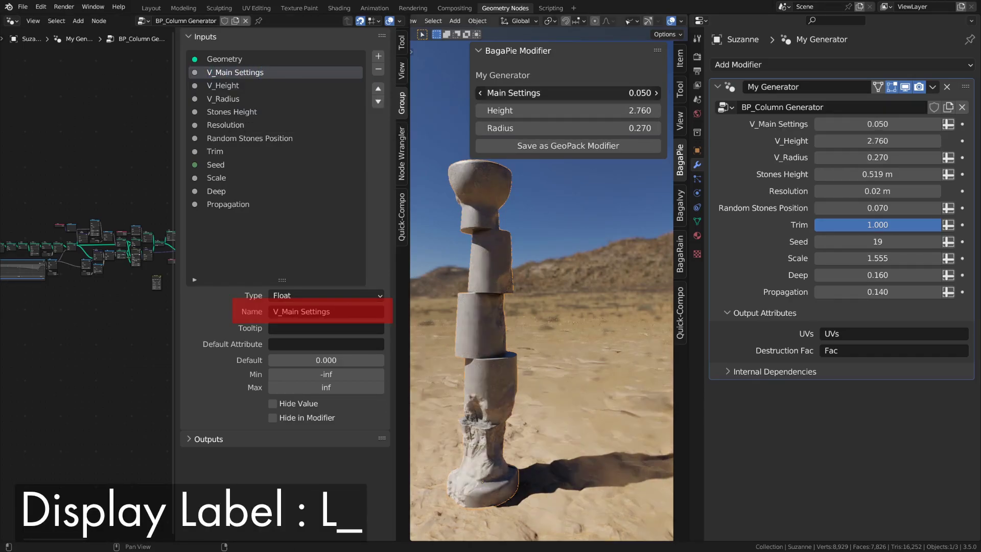
Step: Turn the Main Settings value into a label by renaming its input to L_Main Settings :
left_click_drag(568, 93, 563, 93)
double_click(210, 76)
left_click(210, 76)
key("BackSpace")
type("L")
key("Return")
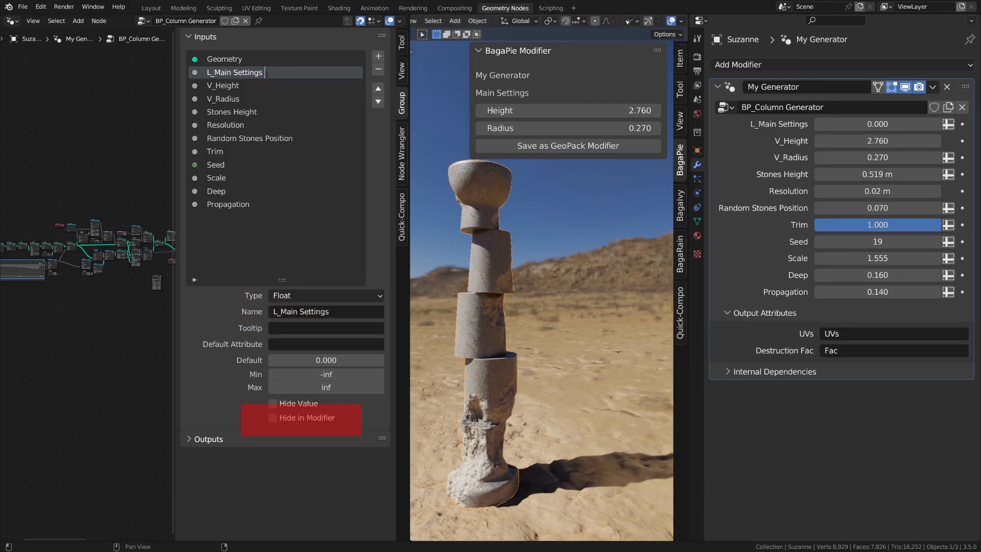
key("Return")
Step: Place the Main Settings label in a new box by renaming its input to B_L_Main Settings :
double_click(208, 72)
left_click(208, 72)
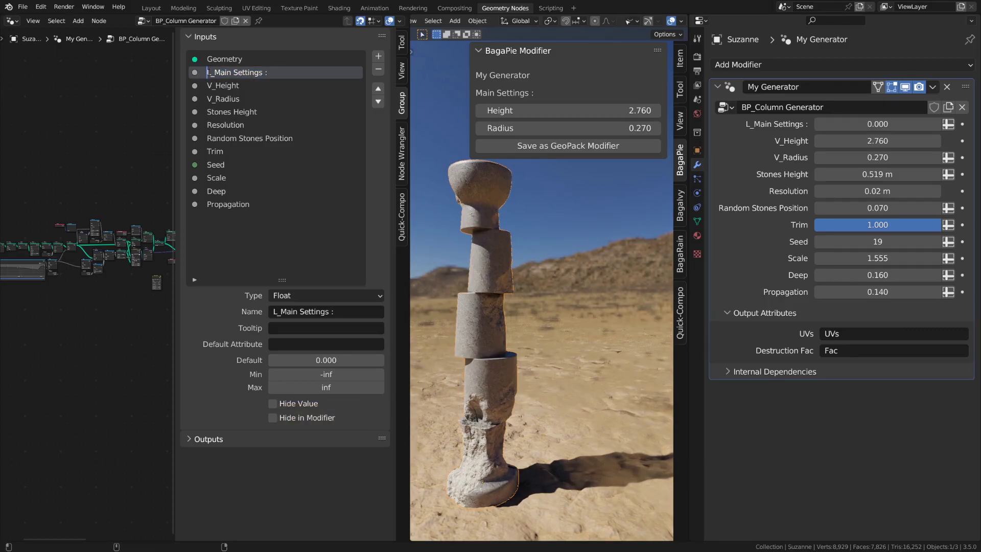
type("B")
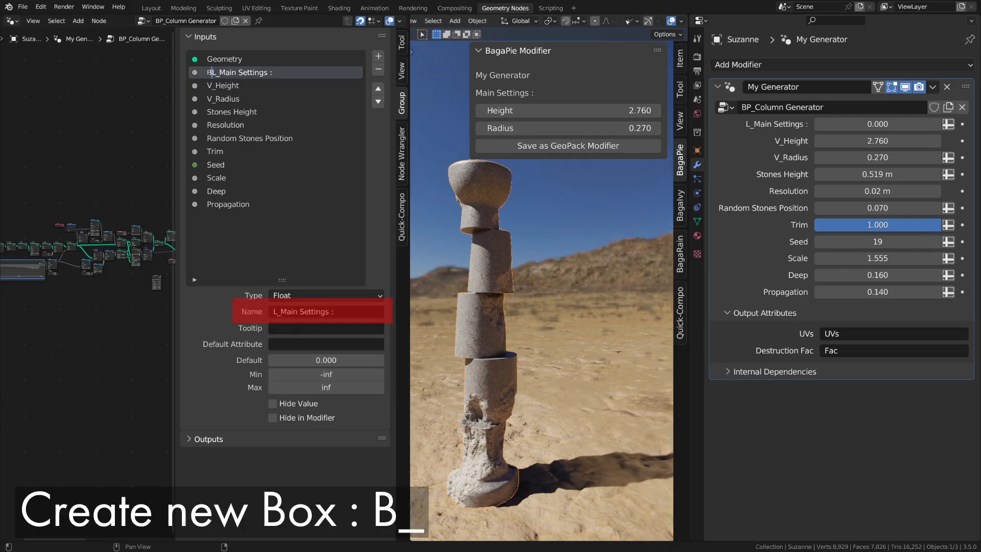
type("_")
key("Return")
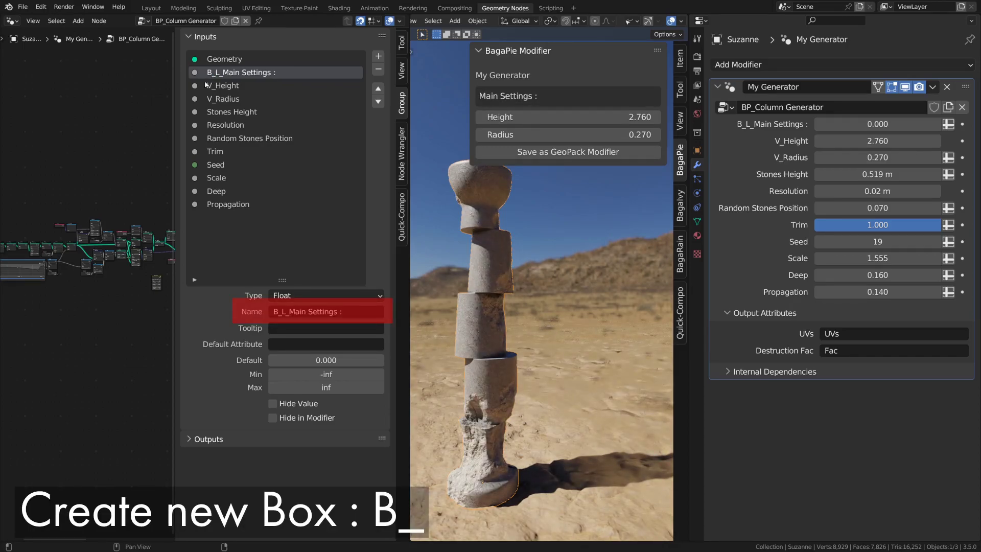
Step: Add the height and radius values to the existing box by renaming their inputs to BV_Height and BV_Radius
left_click(206, 85)
double_click(206, 85)
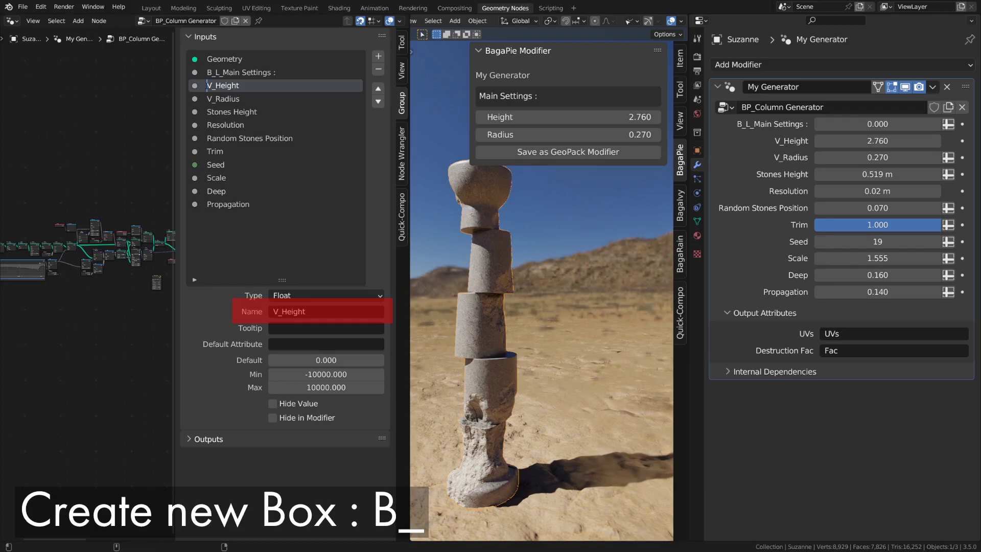
type("B")
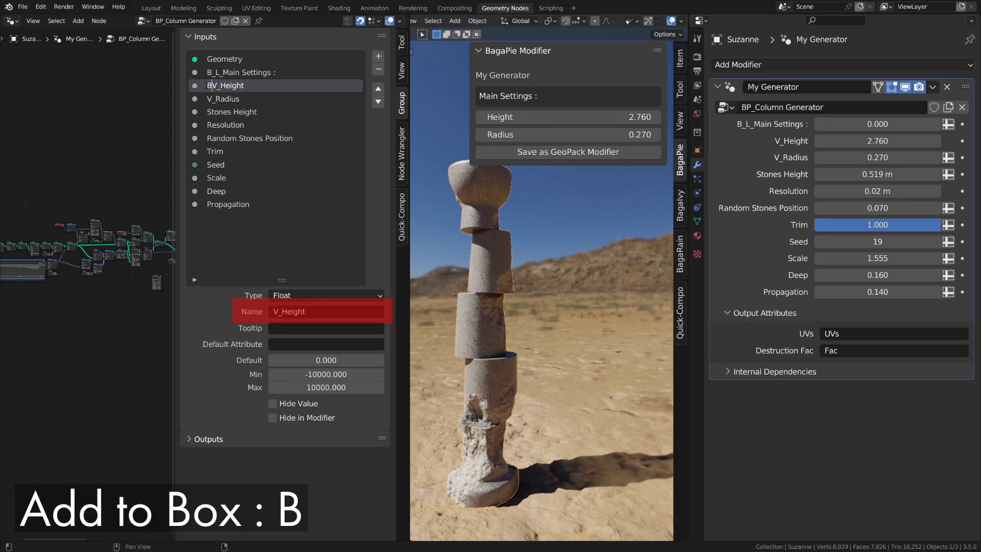
key("Return")
double_click(207, 98)
type("B")
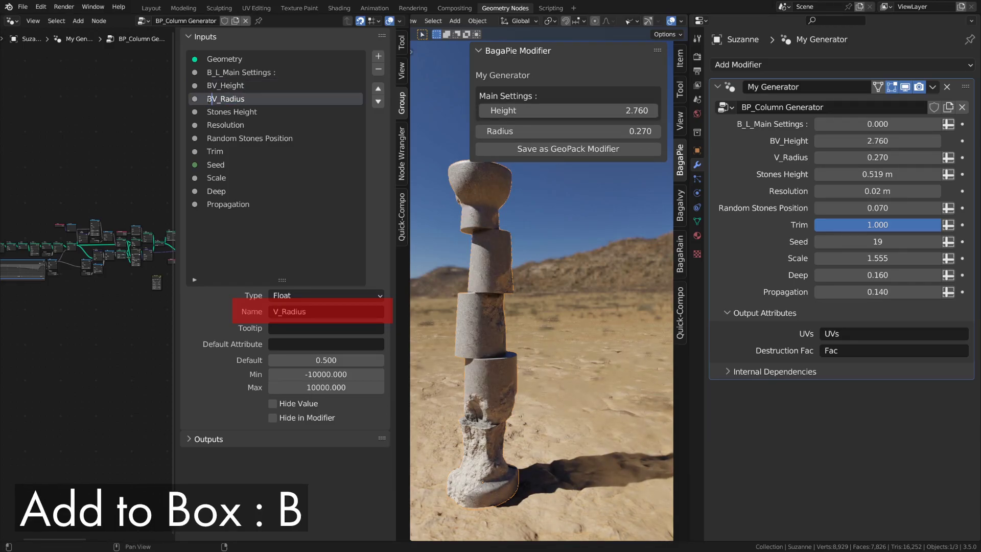
key("Return")
Step: Try giving the radius value its own box with the name B_V_Radius, and undo that rename
double_click(212, 99)
type("_")
key("Return")
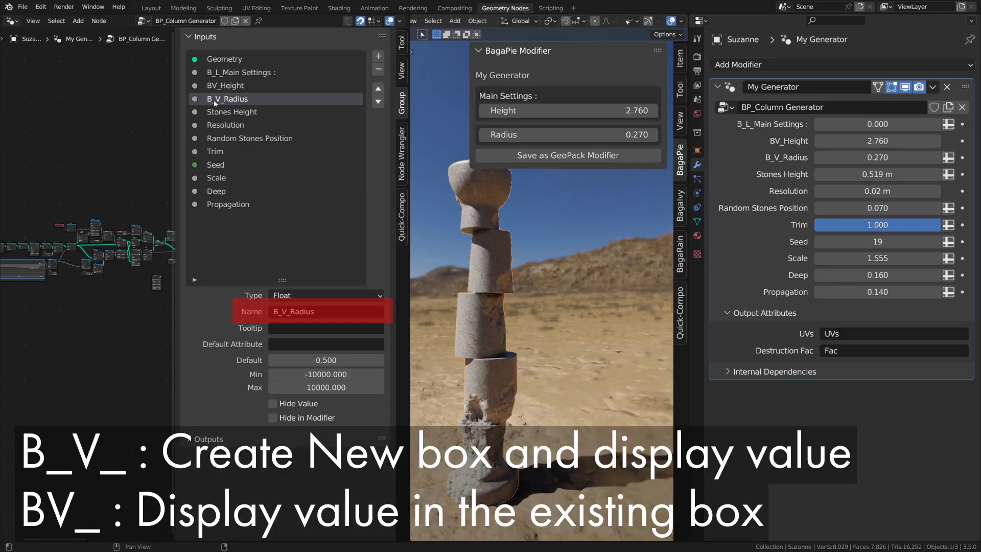
key("ctrl+z")
Step: Add Stones Height and Resolution to the same box by renaming their inputs to BV_Stones Height and BV_Resolution
left_click(207, 112)
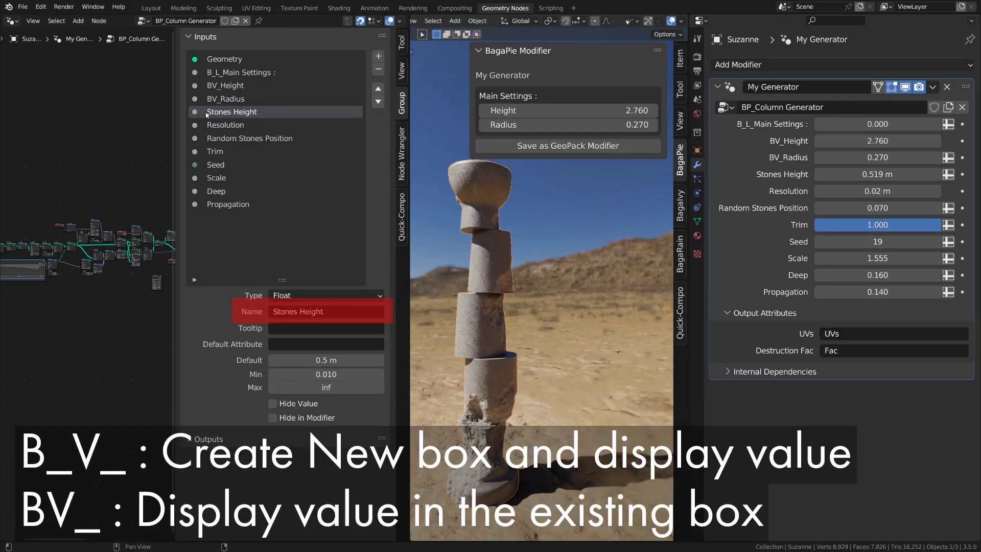
type("BV_")
key("Return")
double_click(208, 124)
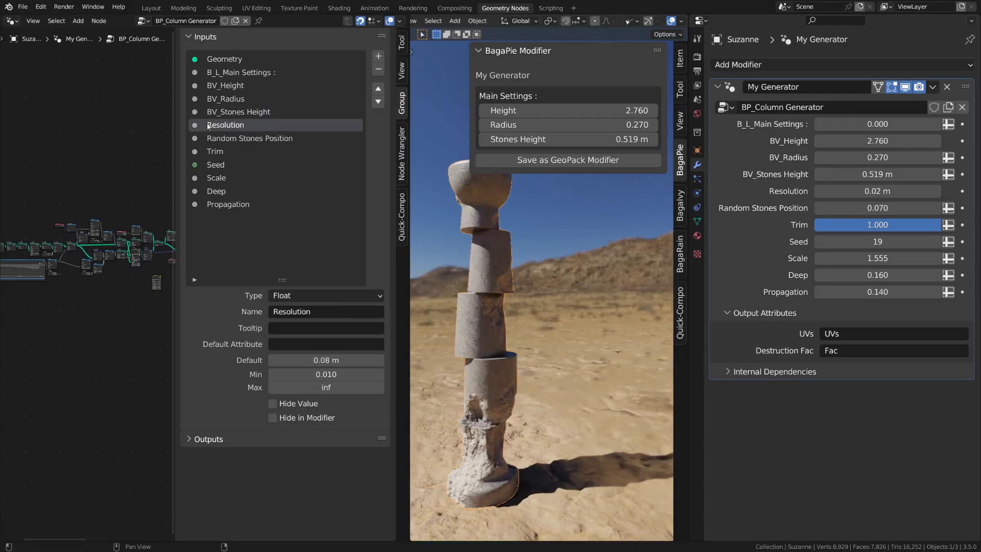
type("BV_")
key("Return")
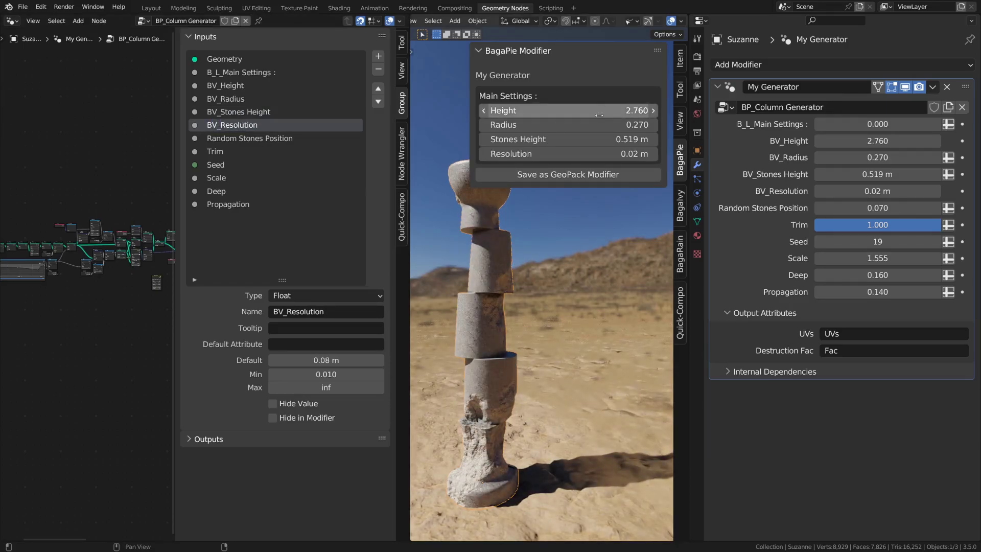
Step: Put height and radius side by side in a row inside the box by renaming their inputs to BR_V_Height and BRV_Radius
double_click(213, 85)
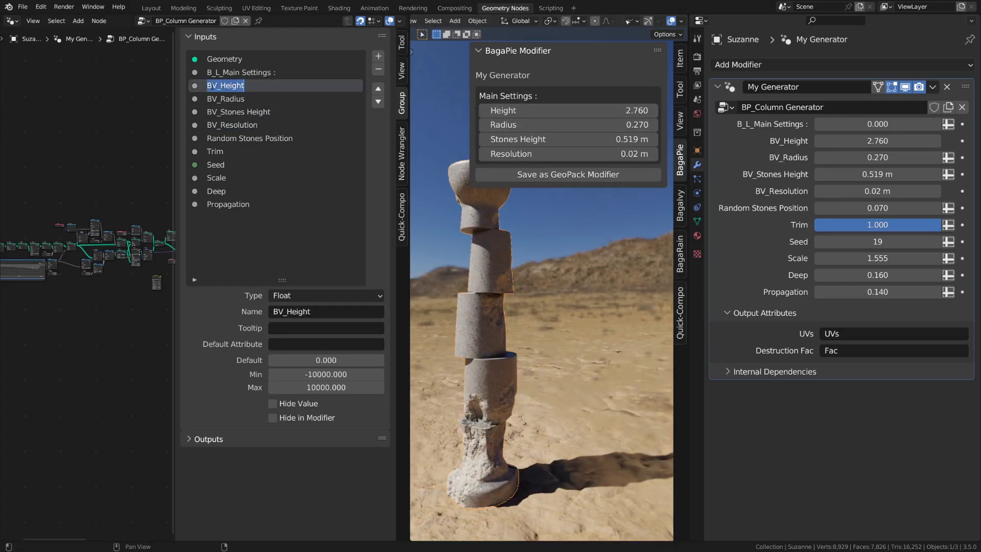
left_click(212, 86)
type("R_")
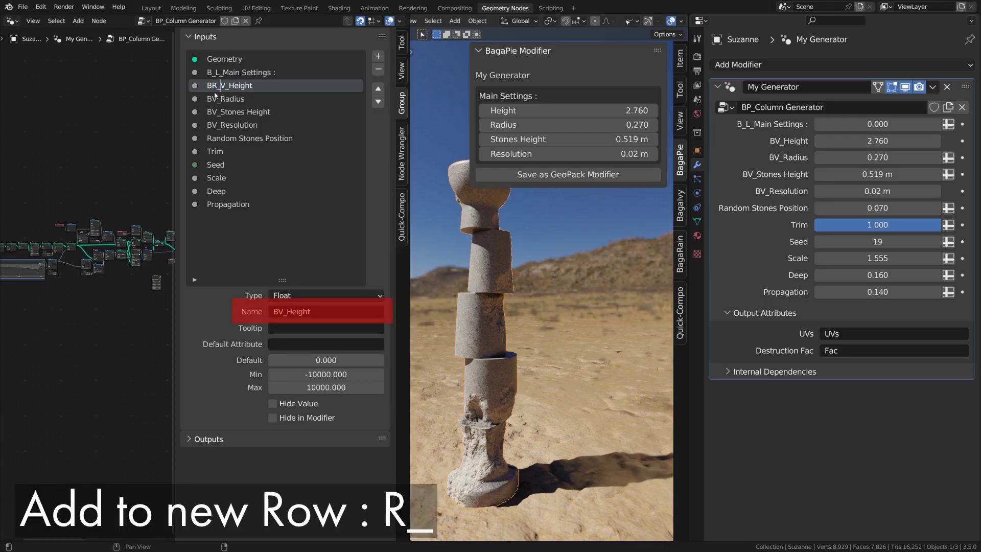
key("Return")
double_click(214, 99)
left_click(212, 98)
type("R")
key("Return")
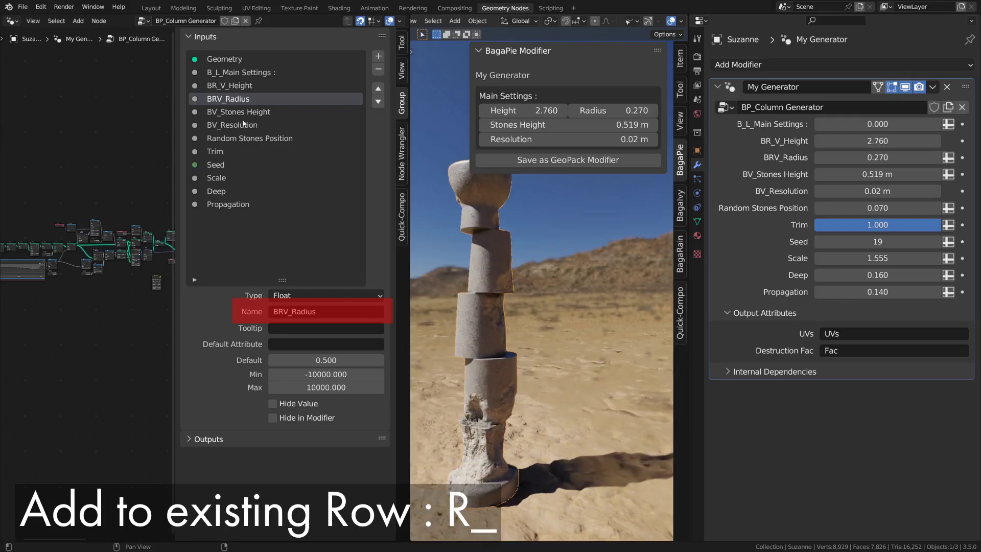
Step: Try displaying the height and radius row outside the box by renaming the inputs to R_V_Height and RV_Radius
double_click(212, 86)
left_click(212, 85)
key("BackSpace")
key("Return")
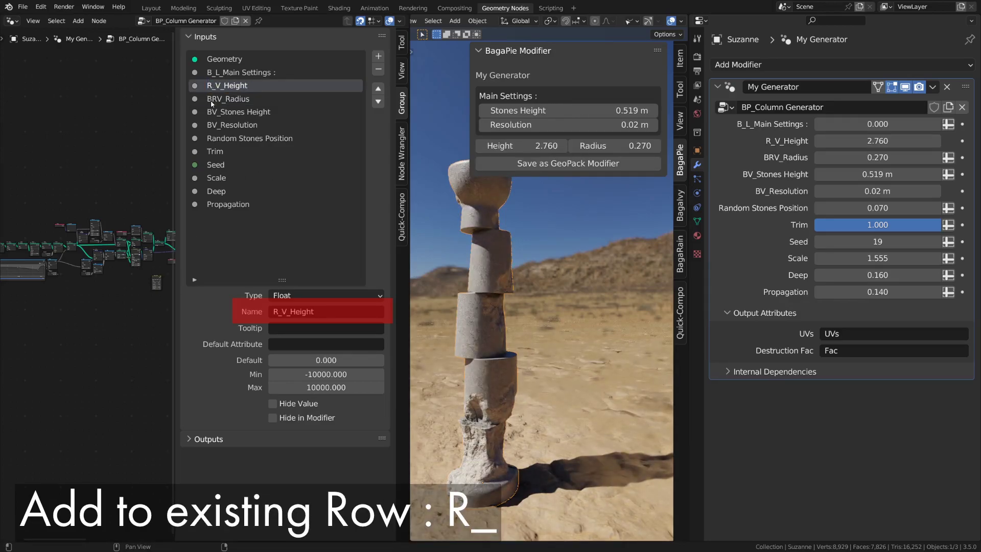
double_click(212, 99)
left_click(212, 98)
key("BackSpace")
key("Return")
mouse_move(526, 145)
left_mouse_down()
mouse_move(498, 146)
mouse_move(526, 145)
left_mouse_up()
Step: Try adding three more RV_Radius inputs to the existing row, and remove them again
left_click(318, 86)
left_click(318, 99)
left_click(378, 56)
left_click(378, 56)
left_click(378, 57)
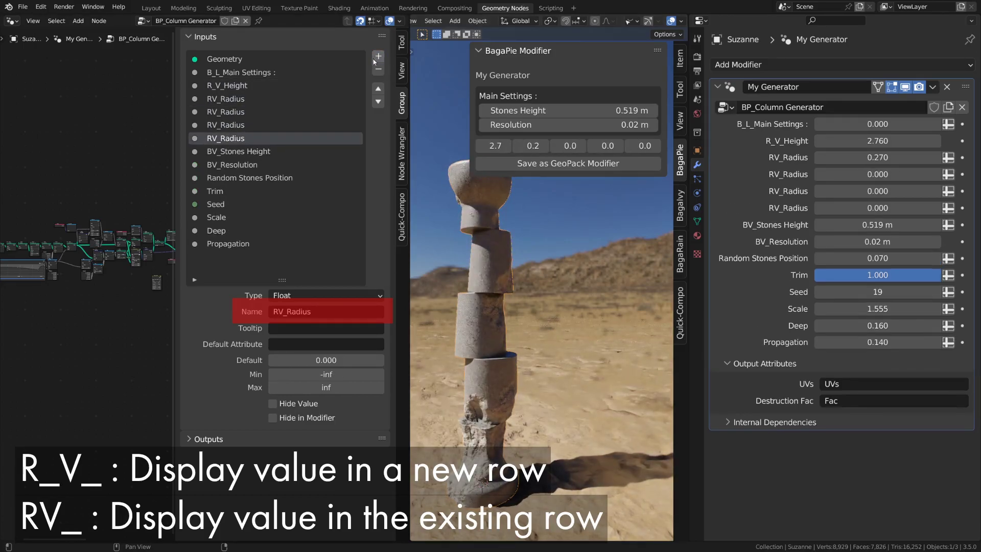
left_click(378, 68)
left_click(266, 109)
left_click(378, 69)
left_click(378, 69)
Step: Return the height and radius row to the box by renaming the inputs to BR_V_Height and BRV_Radius
left_click(246, 101)
double_click(205, 87)
left_click(205, 87)
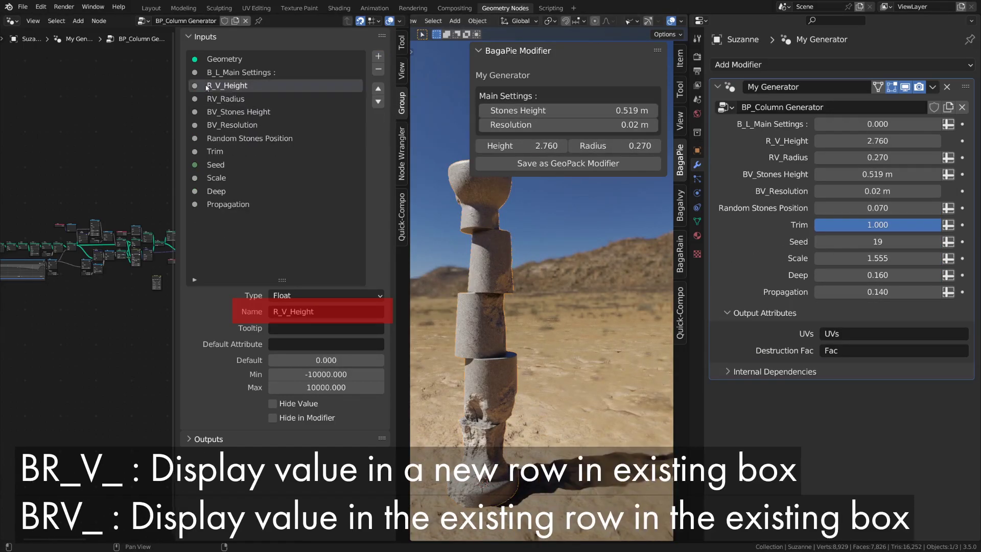
type("B")
key("Return")
double_click(210, 99)
left_click(208, 98)
type("B")
key("Return")
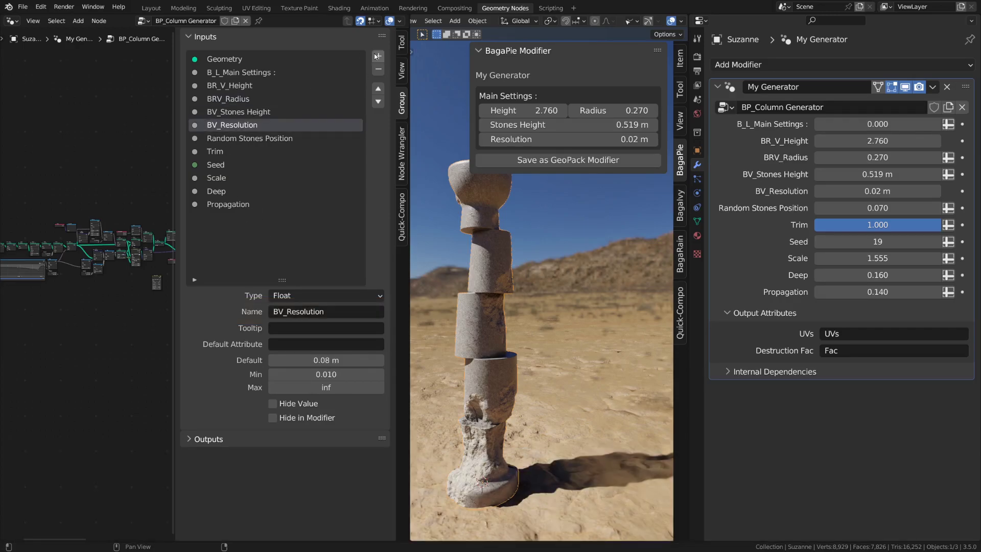
Step: Add a new input named Profile below BV_Resolution and set its type to Boolean
left_click(376, 56)
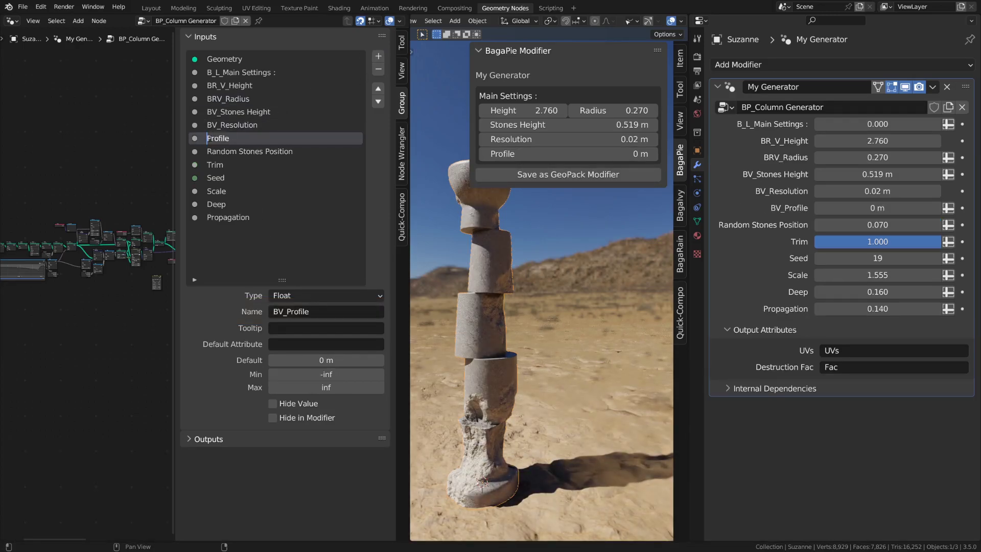
key("Delete")
type("P")
key("Return")
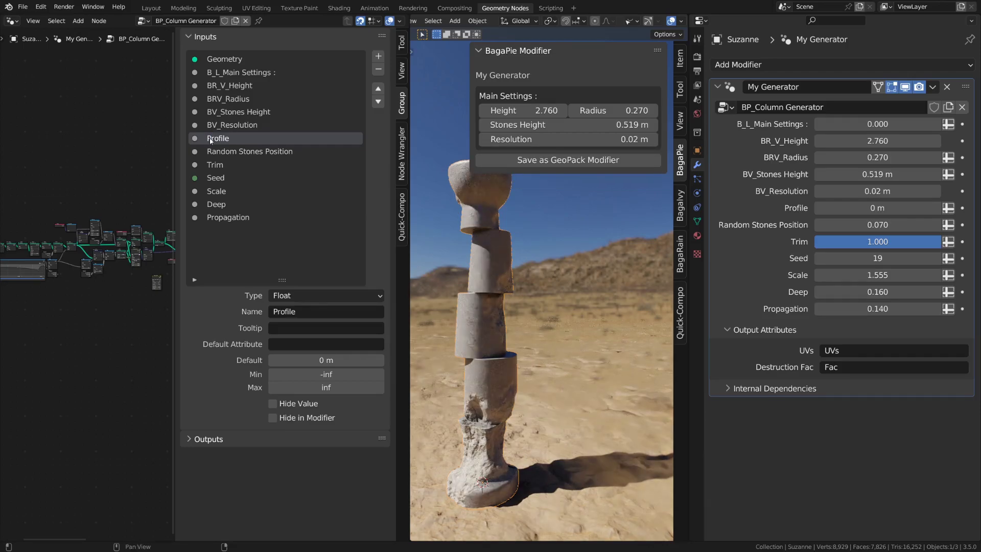
left_click(289, 296)
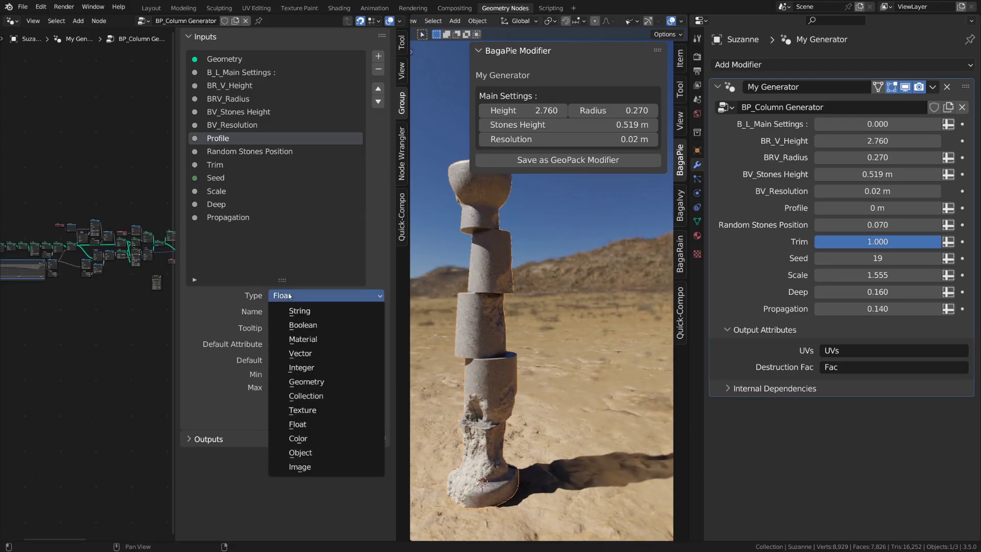
left_click(306, 325)
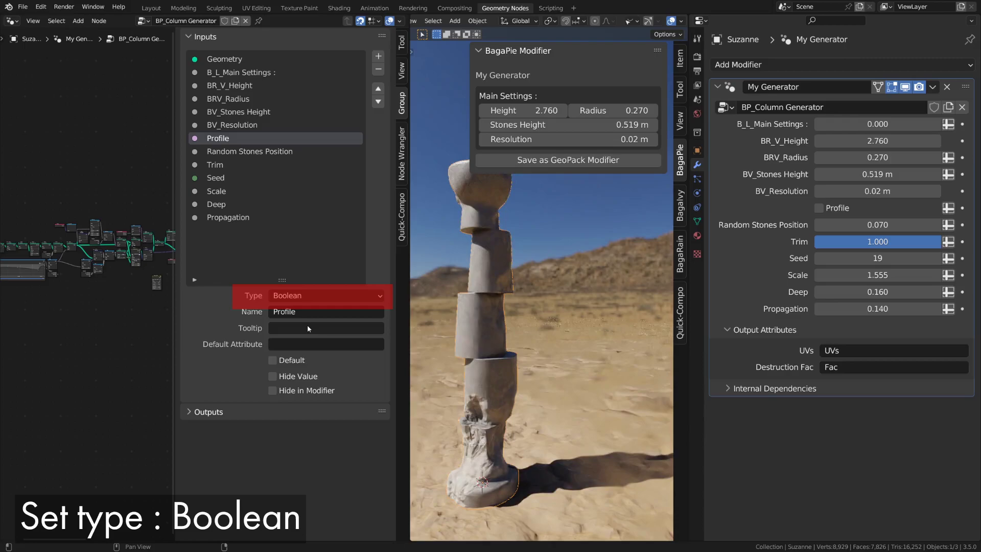
Step: Display Profile as a button by renaming its input to P_Profile, and test toggling it on and off
double_click(208, 141)
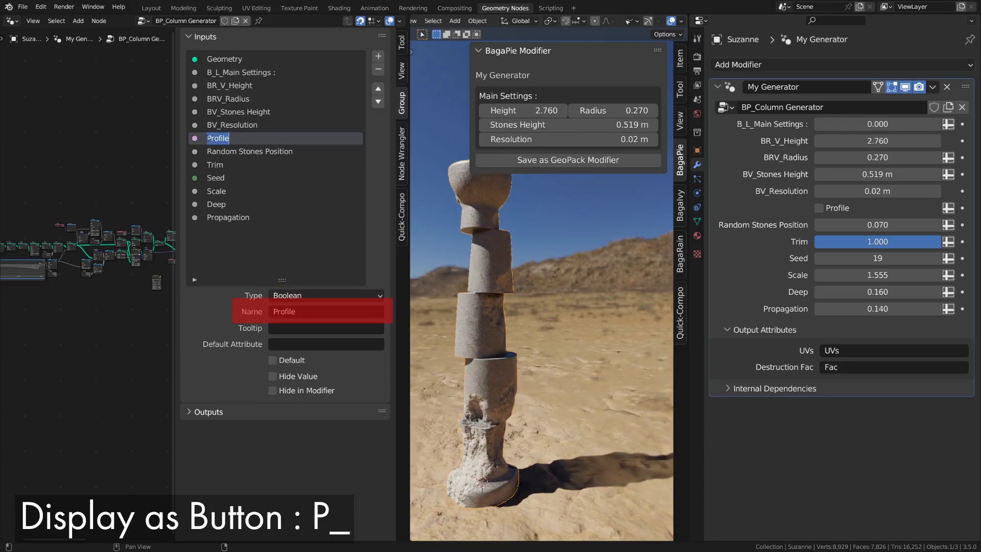
left_click(208, 140)
type("P_")
key("Return")
left_click(593, 161)
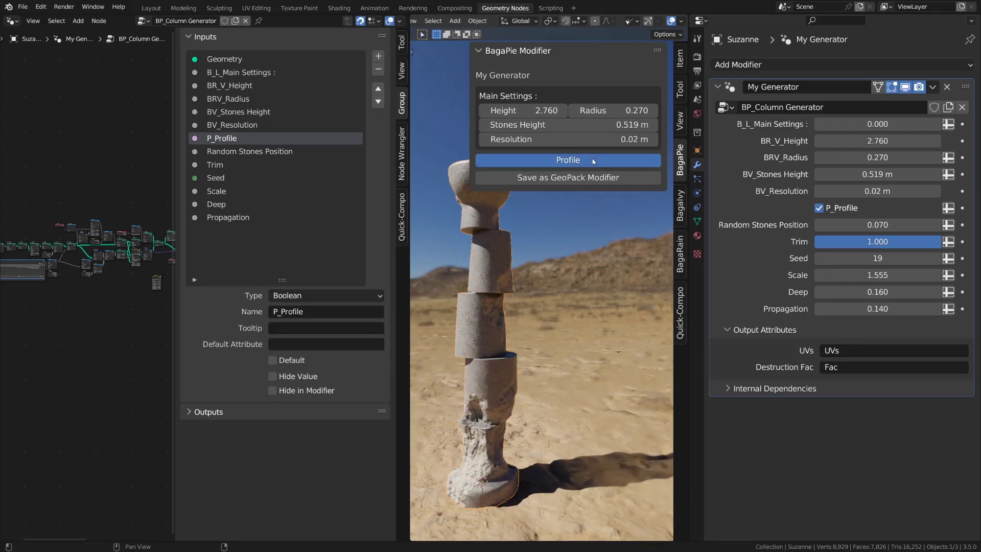
left_click(593, 161)
left_click(593, 161)
left_click(593, 161)
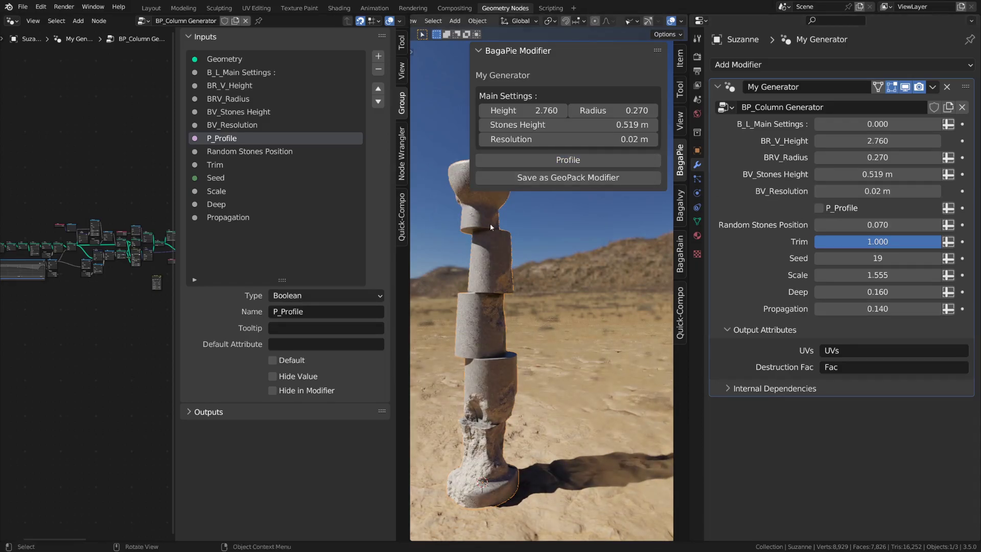
Step: Hide the P_Profile and B_L_Main Settings : inputs in the modifier
left_click(273, 391)
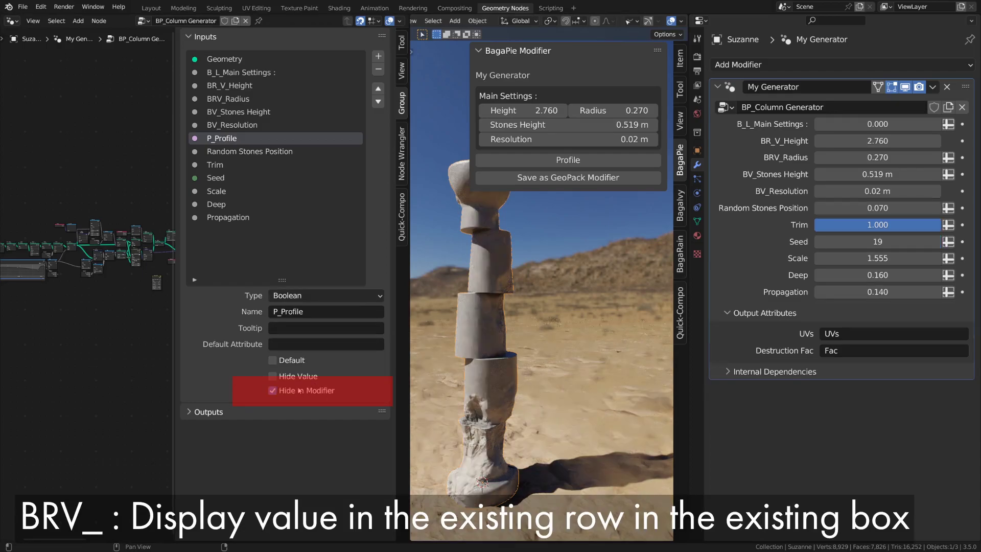
left_click(265, 74)
left_click(273, 417)
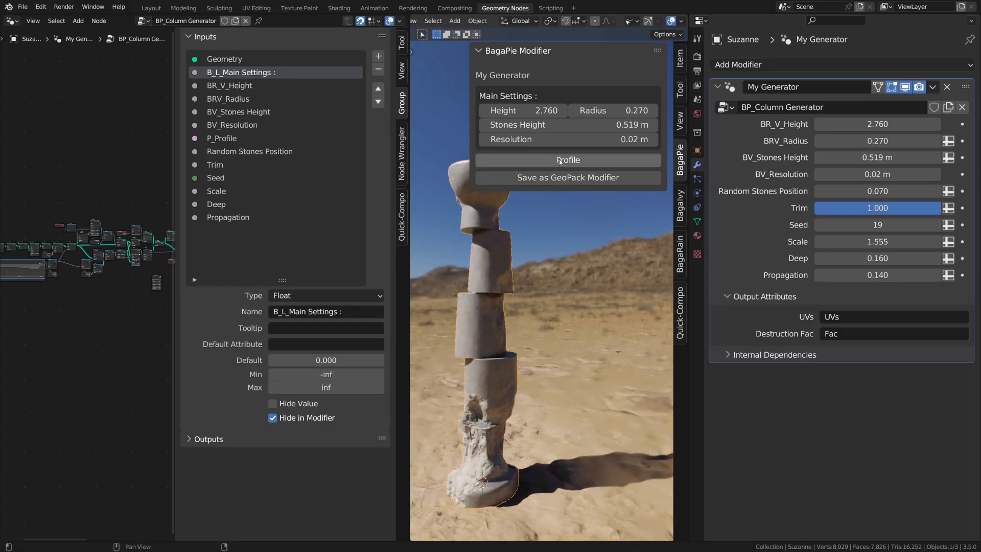
Step: Enlarge the Profile button to scale 2 by renaming its input to P_2_Profile
left_click(211, 140)
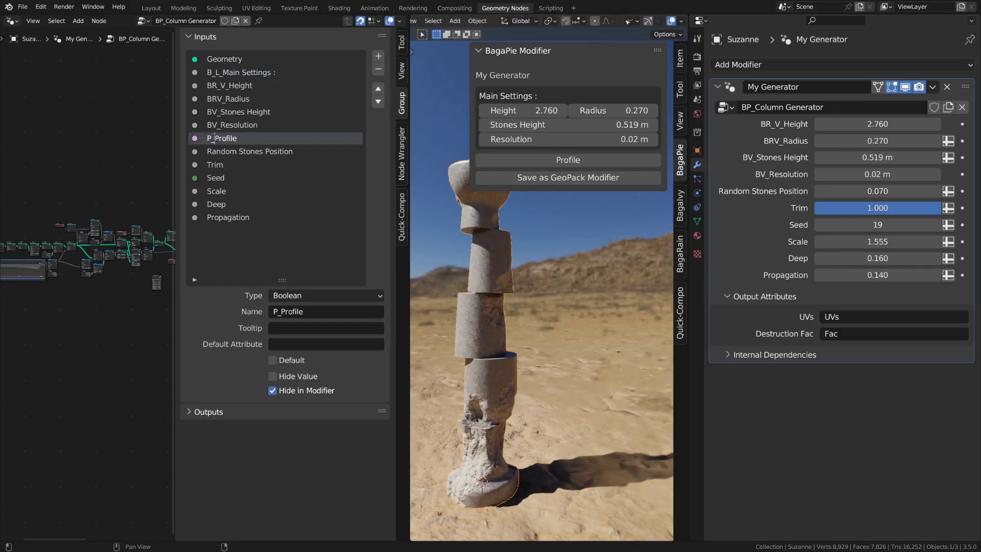
type("_2")
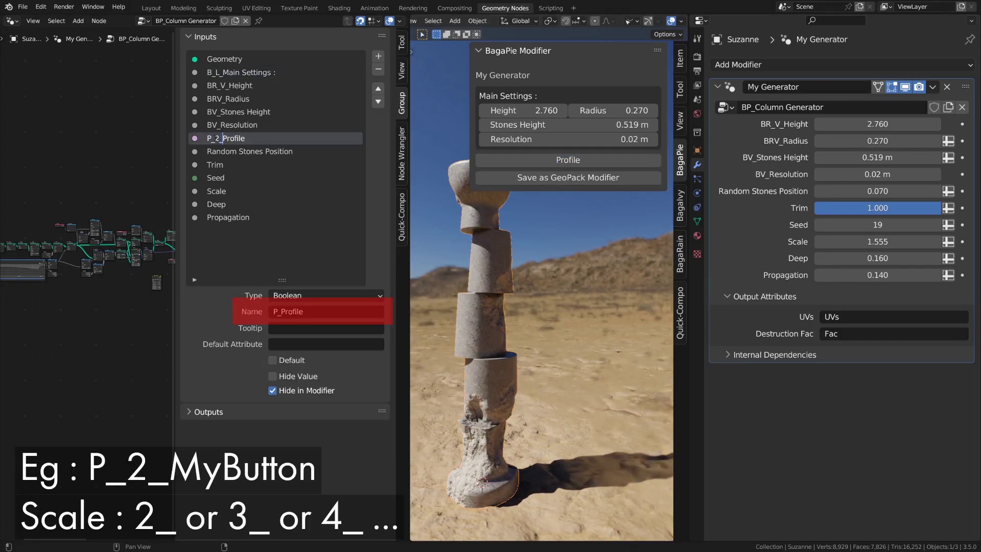
key("Return")
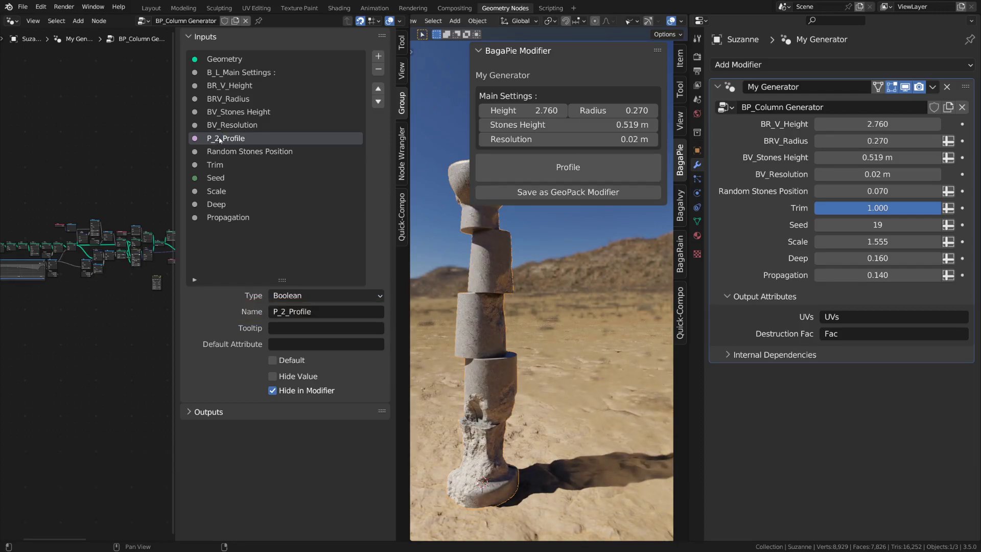
Step: Try scale 3 for the Profile button with the name P_3_Profile, and return the name to P_2_Profile
double_click(219, 138)
left_click(219, 137)
key("BackSpace")
type("3")
key("Return")
double_click(219, 138)
left_click(220, 139)
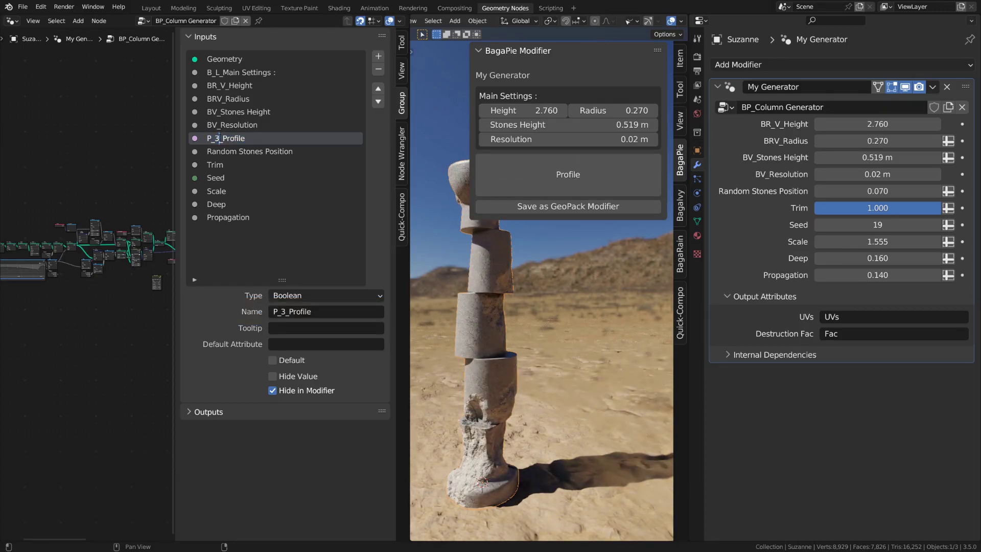
key("BackSpace")
type("2")
key("Return")
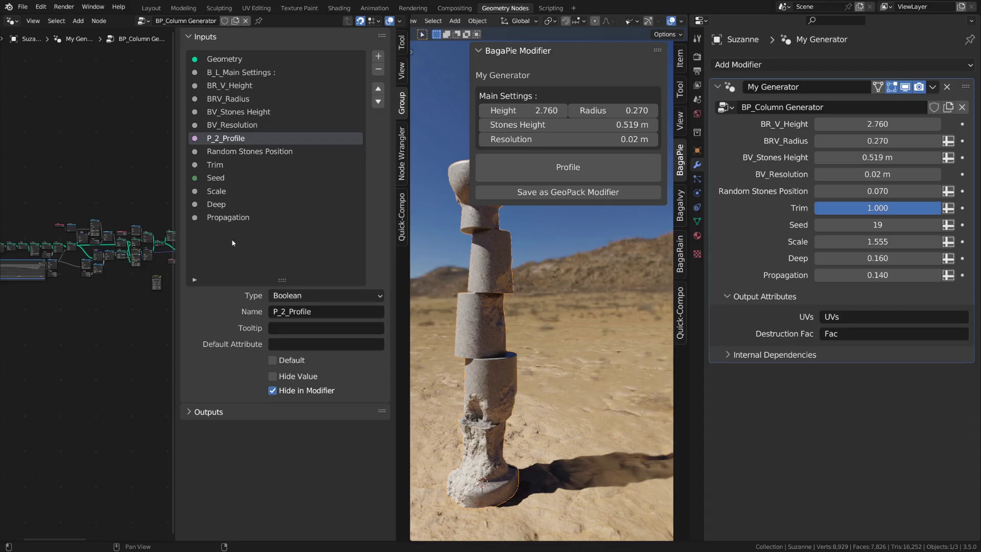
Step: Add another input below P_2_Profile and set its type to Float
left_click(378, 55)
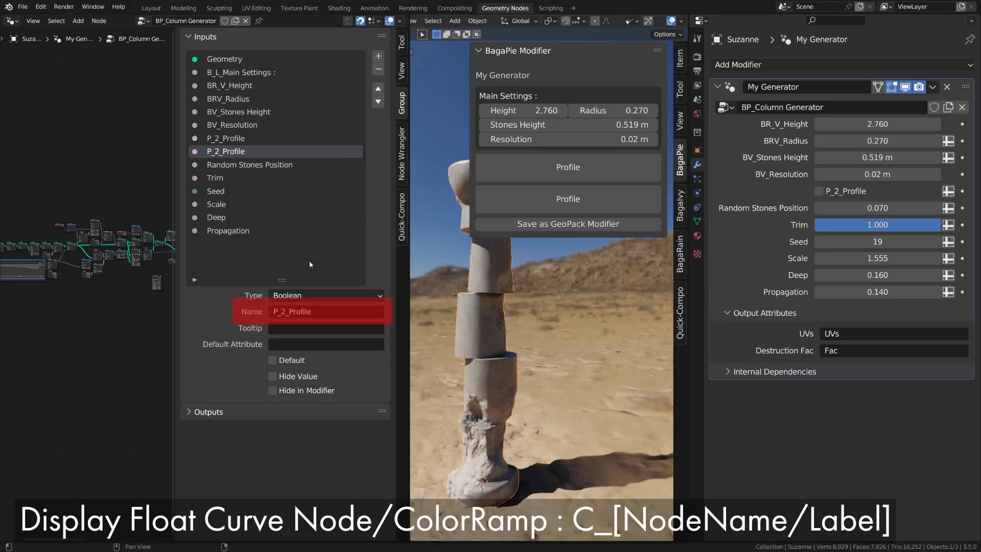
left_click(317, 295)
left_click(301, 311)
left_click(317, 295)
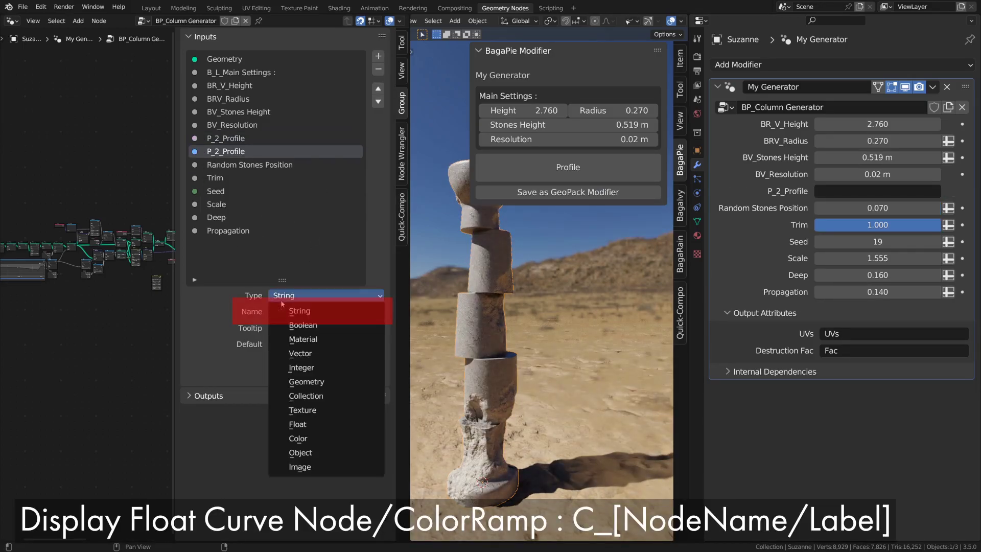
left_click(291, 423)
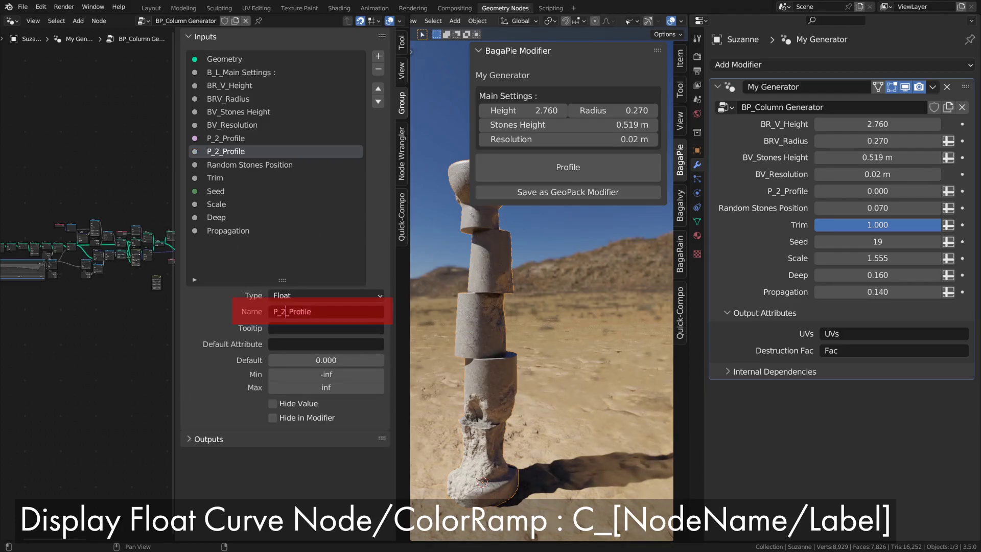
Step: Rename the new Float input to C_your curves using the curve display prefix
key("BackSpace")
key("BackSpace")
key("BackSpace")
type("C")
key("Delete")
type("your curves")
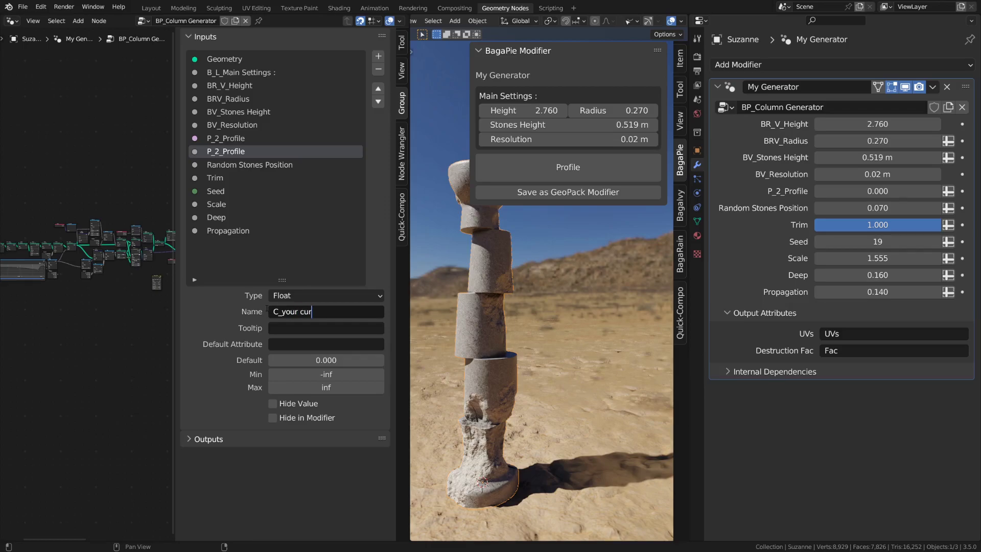
key("Return")
Step: Select the Float Curve node in the node tree and copy its label, Column Profile
middle_click_drag(88, 327, 156, 325)
scroll(63, 261, "up", 12)
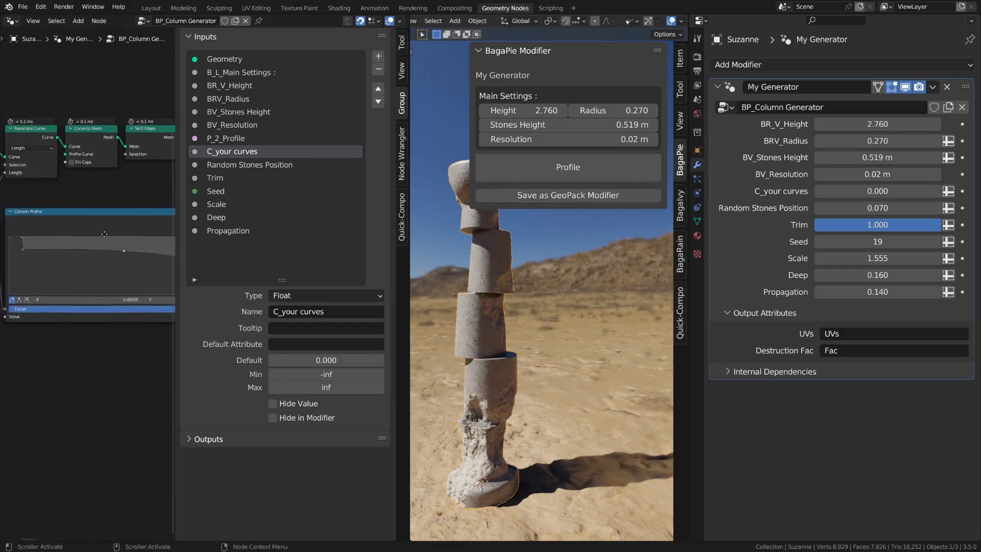
middle_click_drag(30, 210, 57, 234)
left_click(58, 235)
scroll(121, 204, "down", 2)
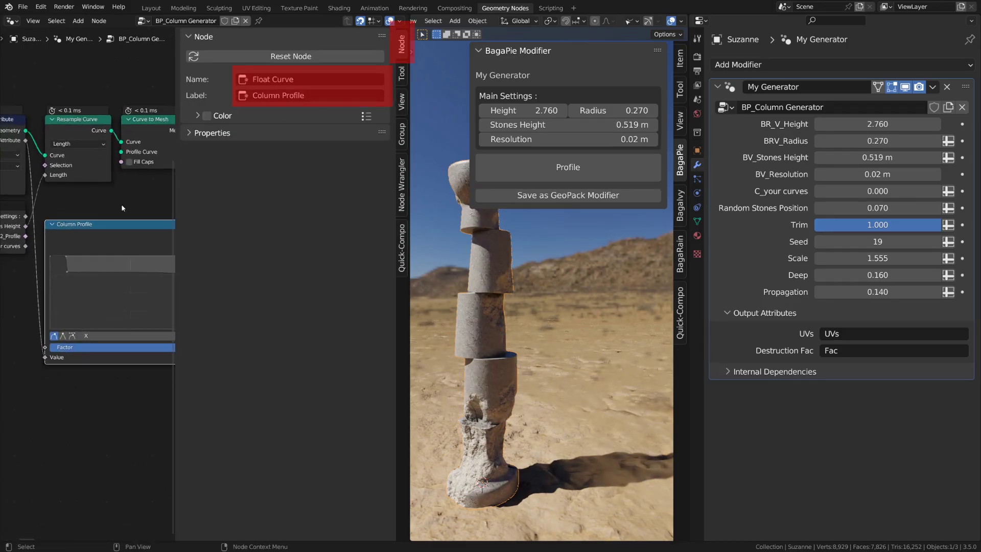
key("F2")
key("ctrl+c")
key("Escape")
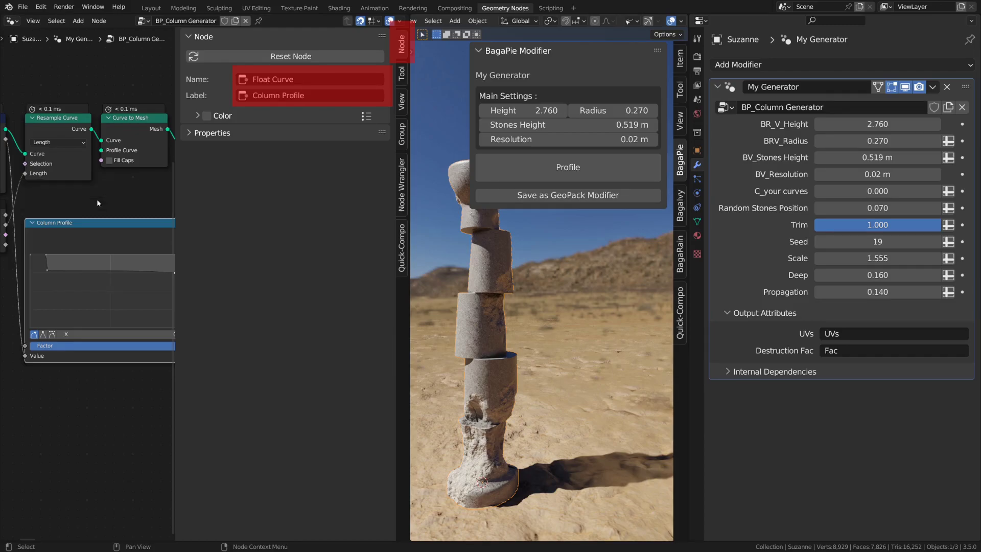
Step: Display the float curve in the panel by pasting the node label into the input name, making it C_Column Profile
left_click(401, 133)
middle_click_drag(94, 217, 84, 218)
key("F2")
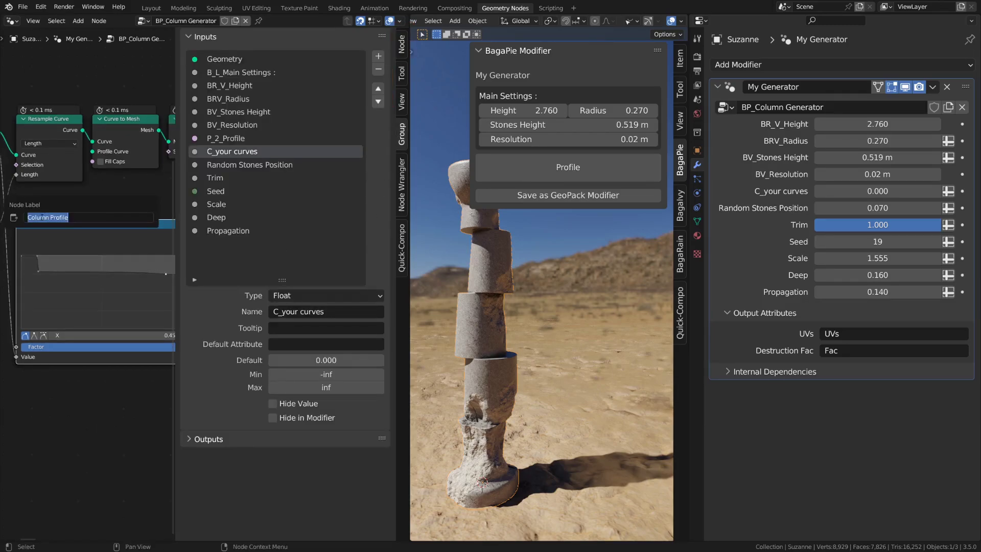
key("Escape")
double_click(257, 152)
left_click_drag(257, 152, 215, 151)
key("ctrl+v")
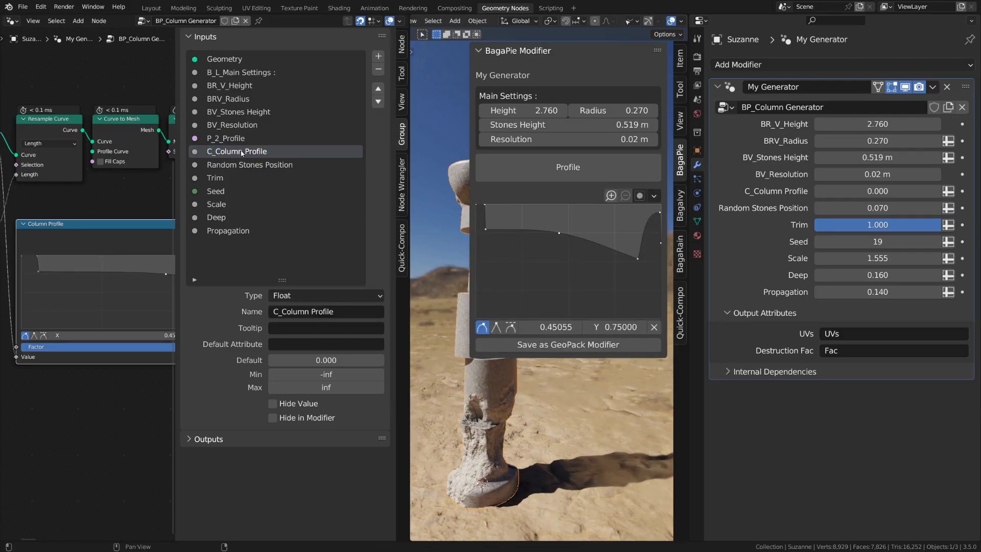
Step: Place the curve in a new box by renaming its input to B_C_Column Profile
scroll(112, 230, "down", 13)
middle_click_drag(145, 240, 95, 215)
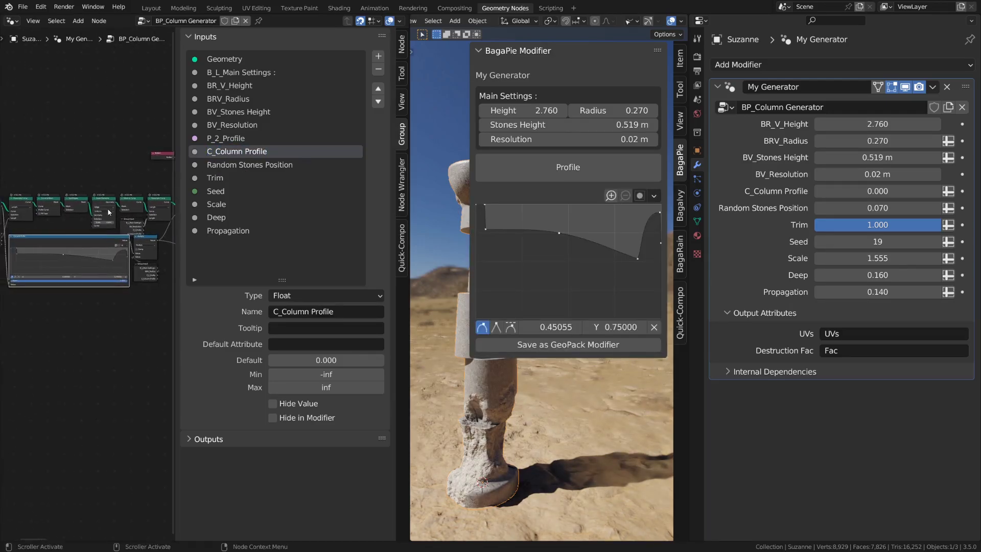
double_click(210, 153)
left_click(207, 152)
type("B_")
key("Return")
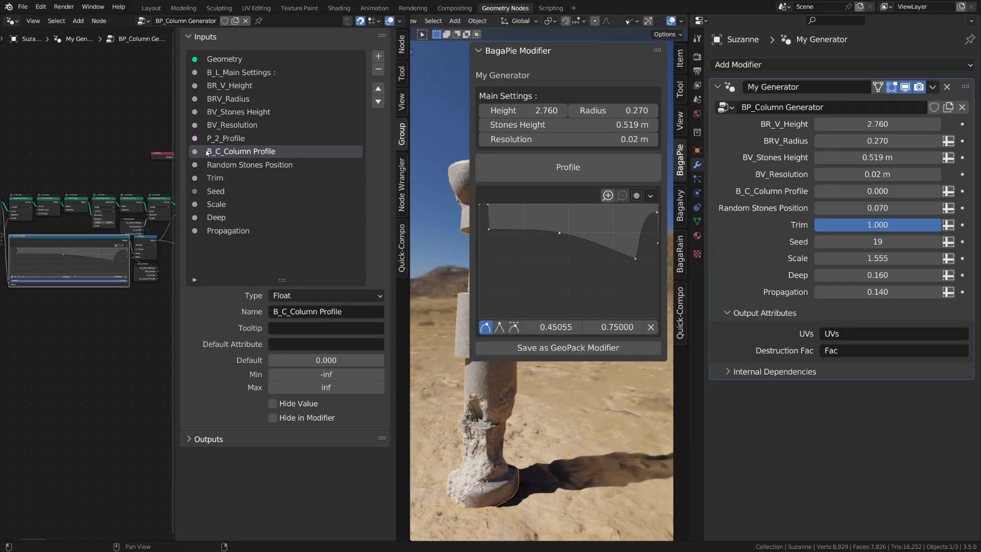
Step: Give the Profile button ID 1 by renaming its Boolean input to P1_2_Profile
left_click(541, 164)
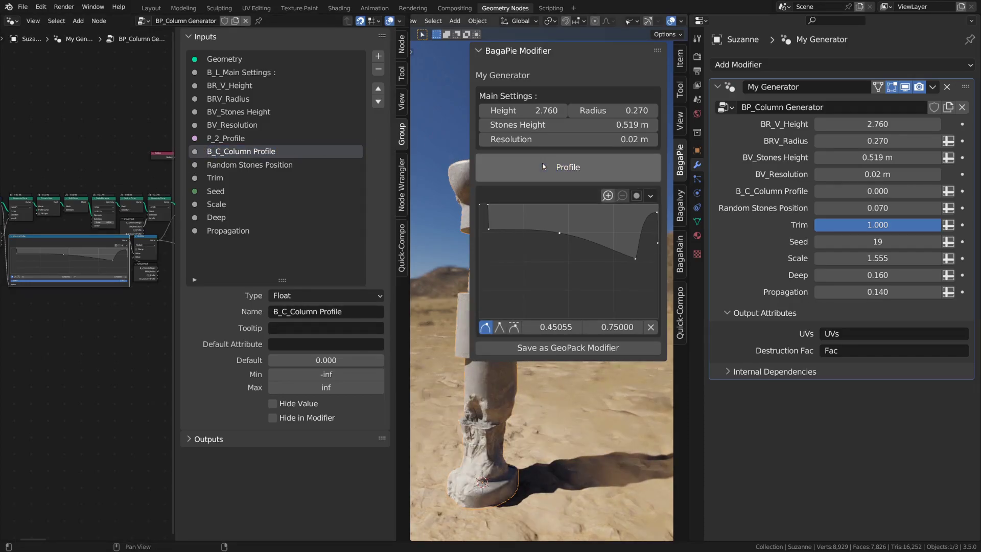
left_click(547, 162)
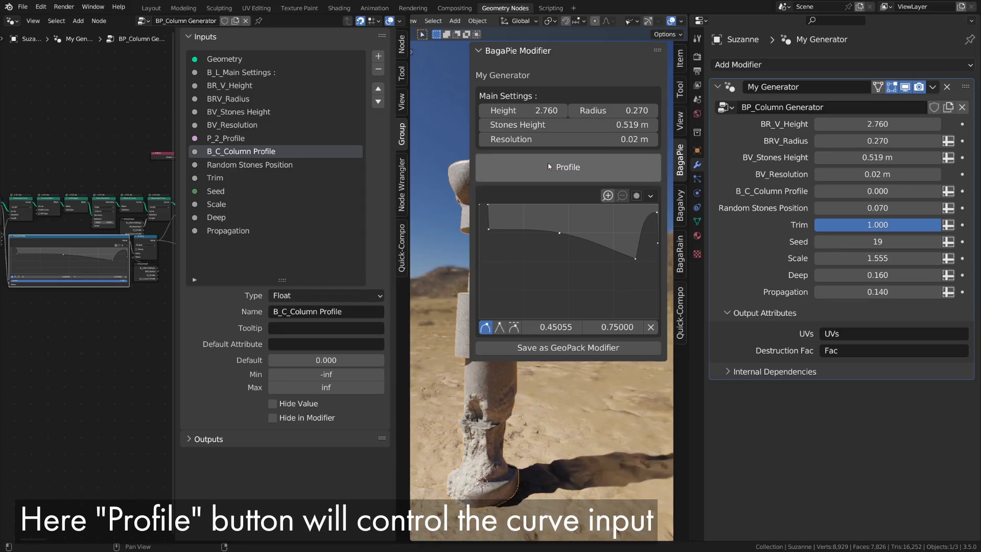
left_click(213, 139)
type("1")
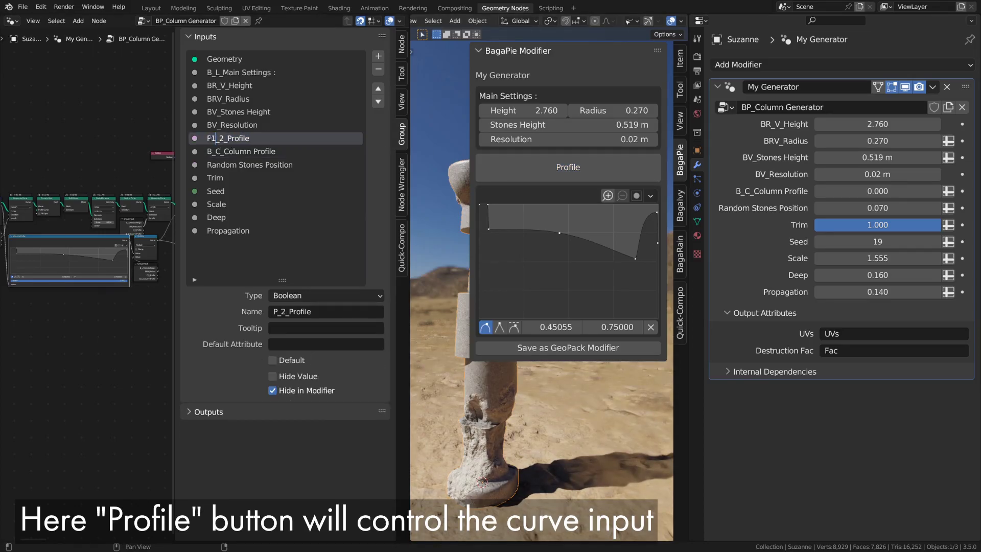
key("Return")
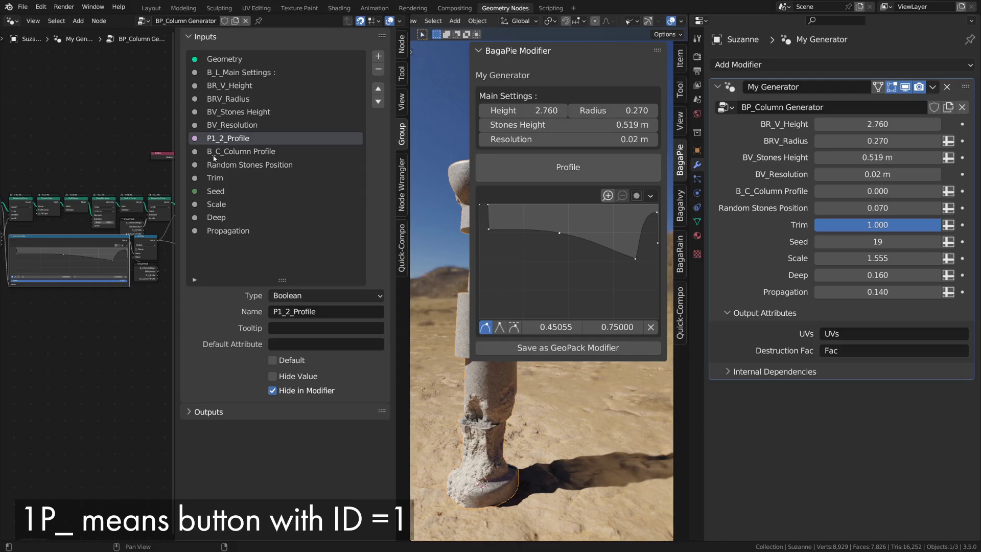
Step: Link the curve's visibility to button ID 1 by renaming its input to 1B_C_Column Profile
left_click(210, 153)
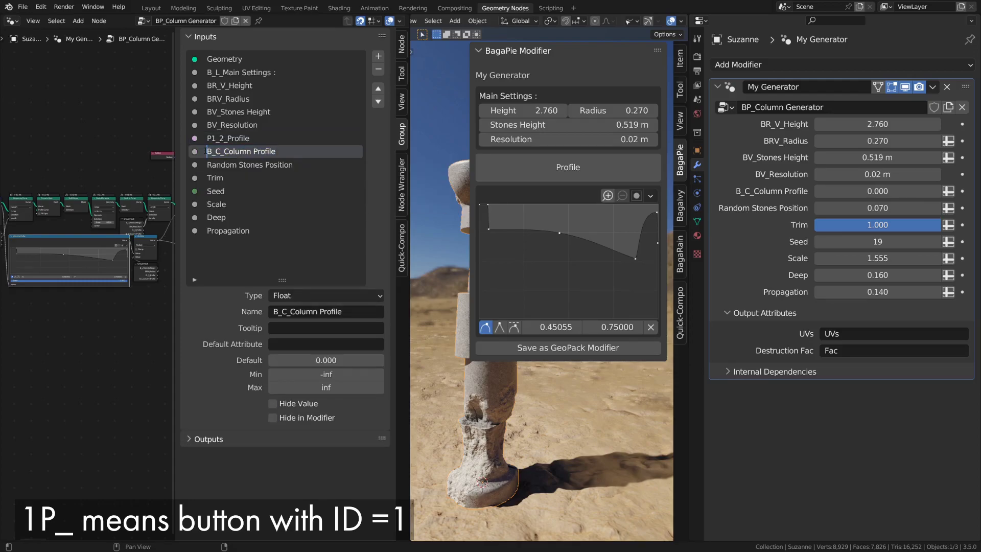
type("1")
key("Return")
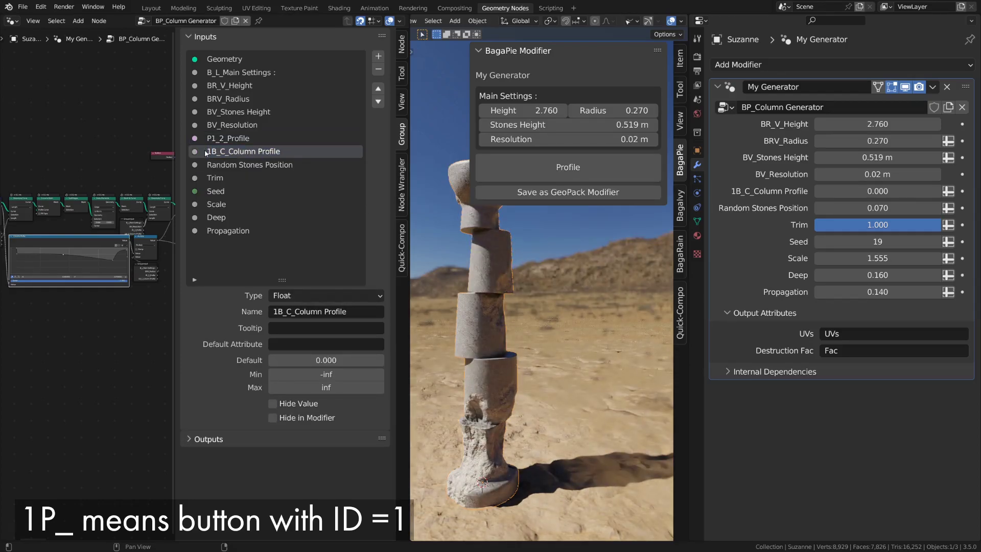
Step: Toggle the Profile button on and off to test how it shows and hides the curve
left_click(529, 163)
left_click(530, 164)
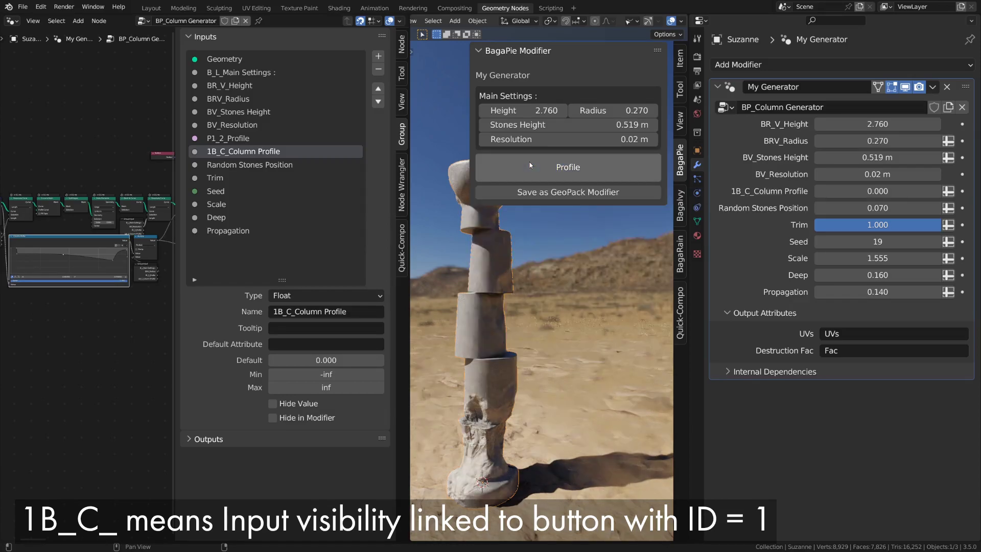
left_click(529, 163)
left_click(529, 163)
left_click(530, 163)
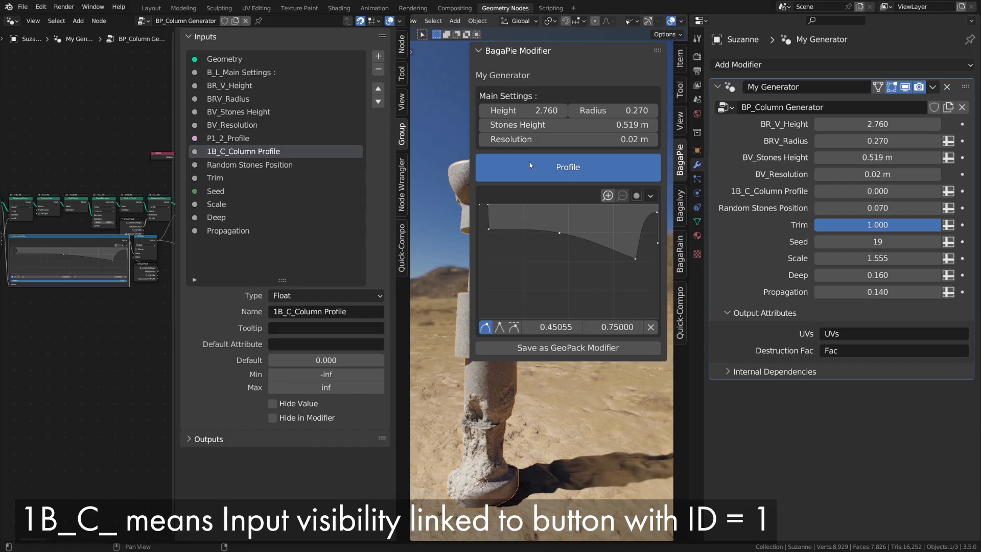
left_click(529, 162)
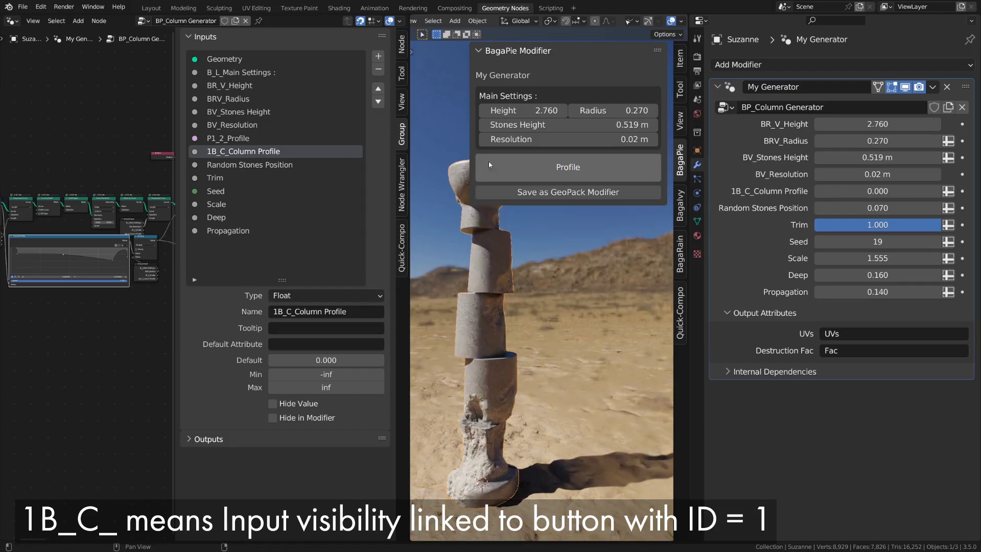
Step: Duplicate the Profile button input, place it below the curve input and rename it P2_2_Destruction
left_click(291, 139)
left_click(378, 57)
left_click(378, 102)
double_click(216, 166)
left_click(215, 166)
key("BackSpace")
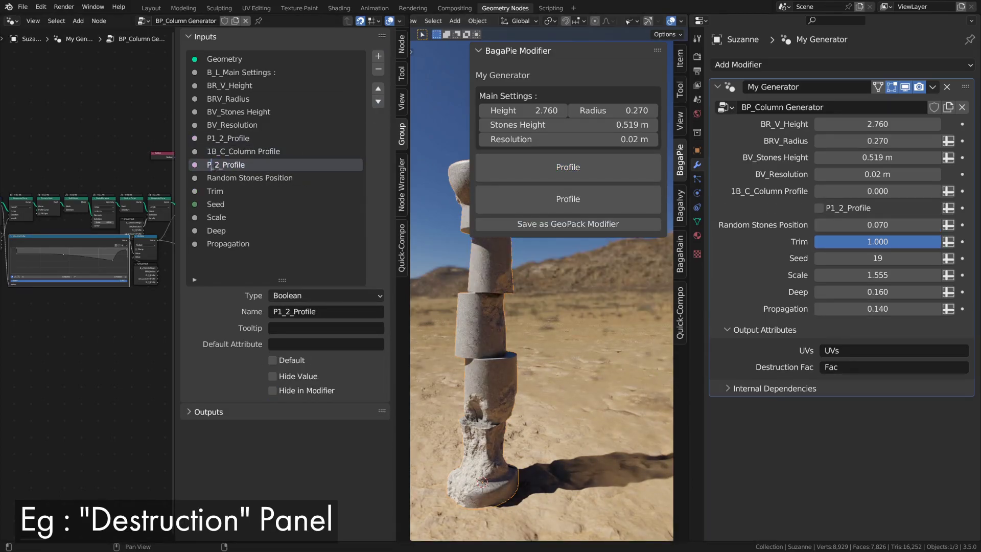
type("2")
left_click_drag(227, 165, 250, 164)
type("Destruction")
key("Return")
Step: Show Random Stones Position as a value in a box by renaming it B_V_Random Stones Position
double_click(207, 179)
left_click(207, 179)
type("B_")
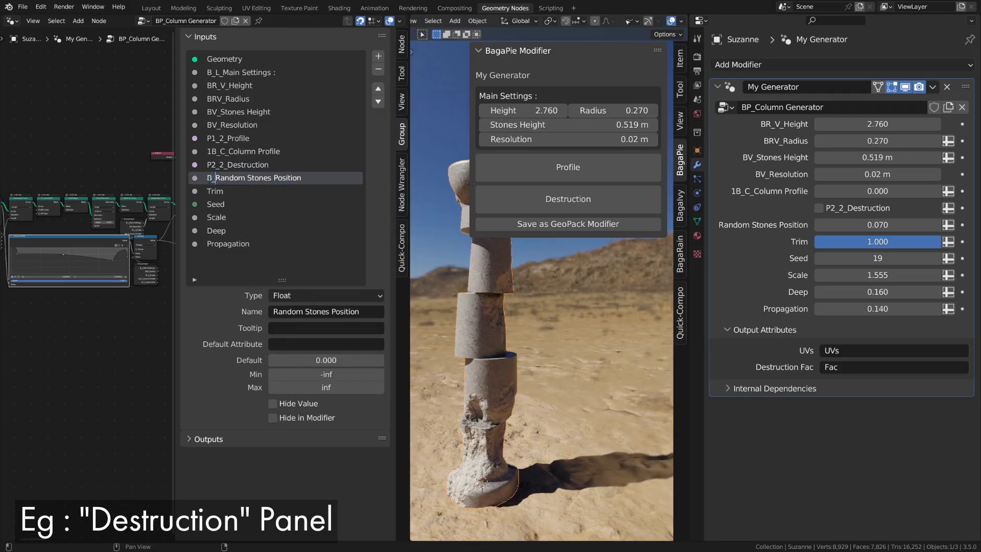
type("V_")
key("Return")
Step: Add Trim and Seed to the box by renaming them BV_Trim and BV_Seed
double_click(205, 191)
key("Home")
type("BV")
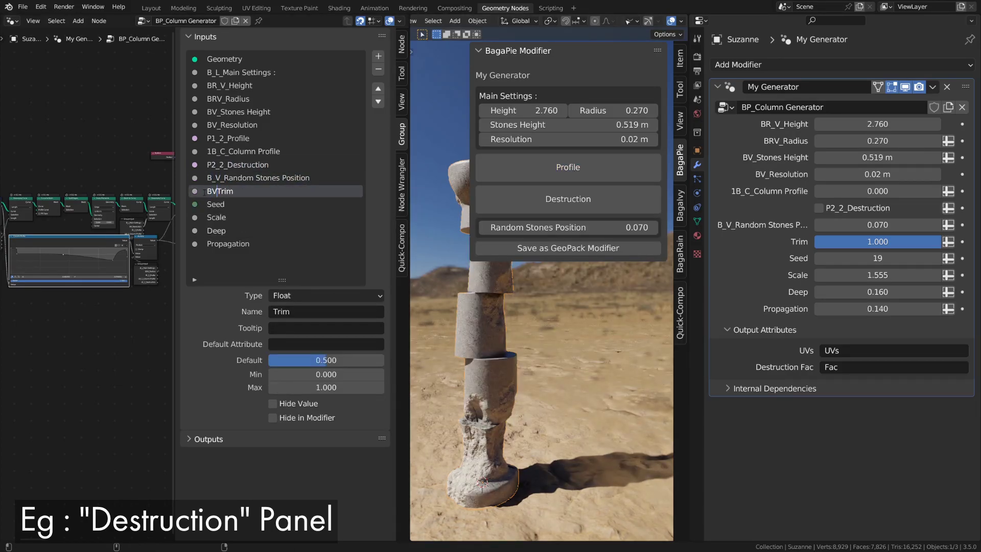
type("_")
key("Return")
double_click(214, 204)
key("Home")
type("BV_")
key("Return")
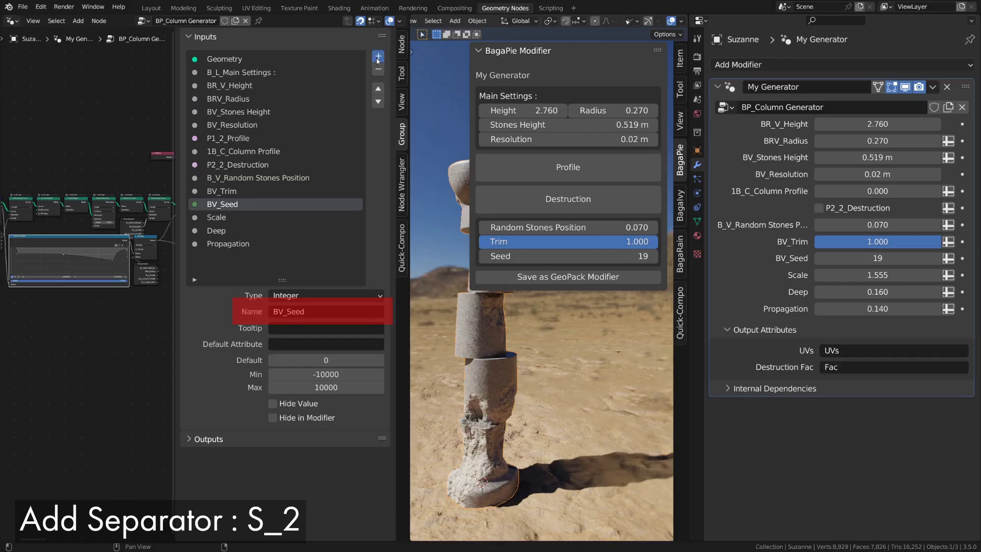
Step: Add a separator input named S_2 below the Seed input
left_click(378, 57)
double_click(243, 219)
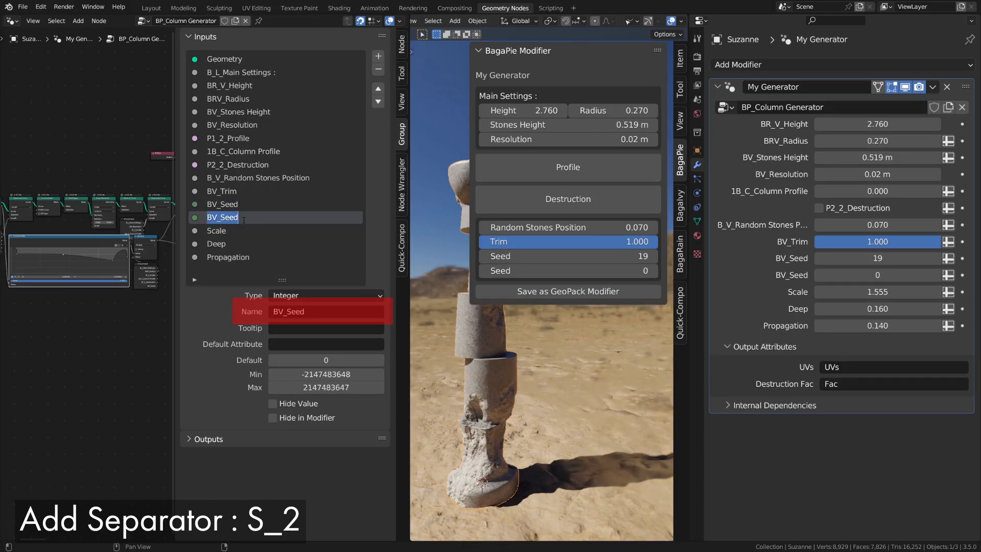
type("s_2")
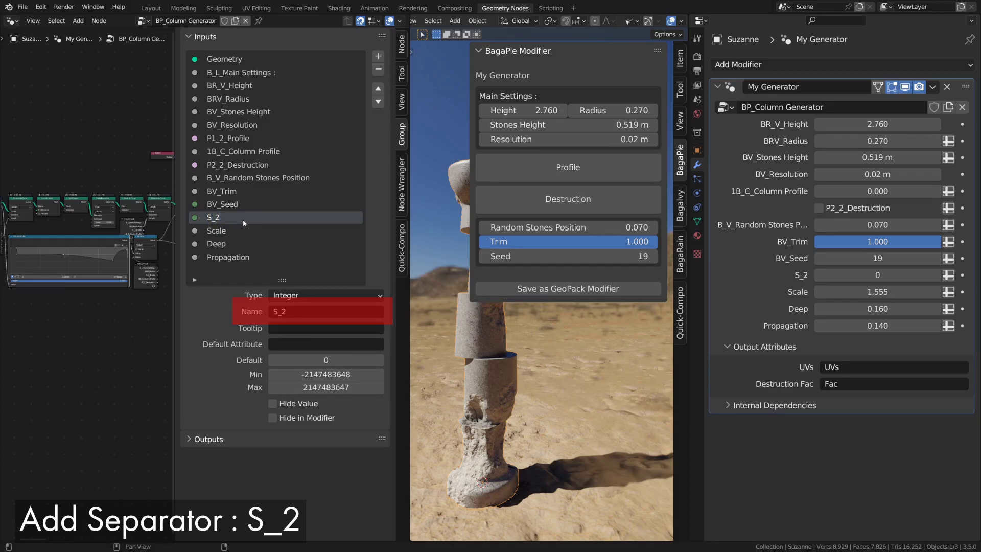
key("Return")
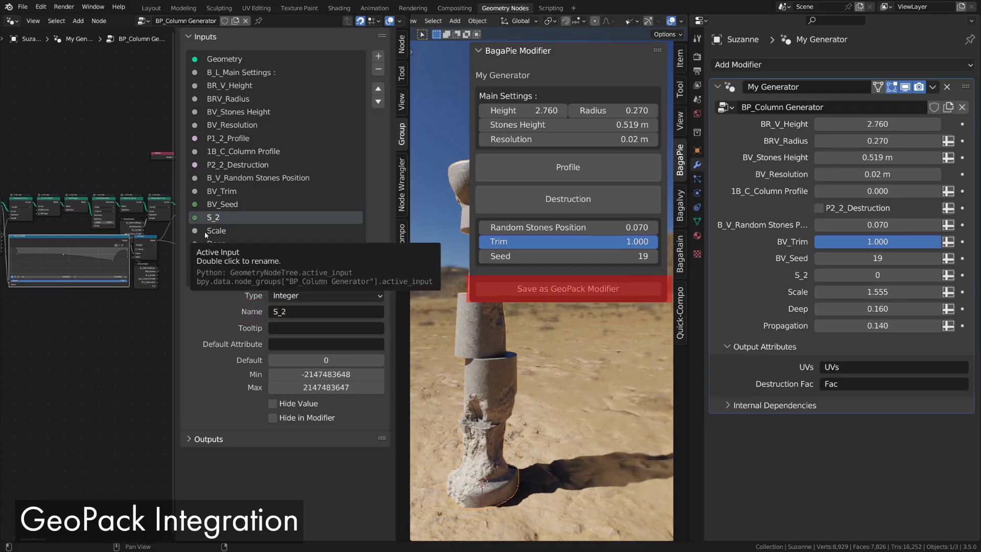
Step: Display the Scale value in the panel by renaming its input to V_Scale
double_click(207, 231)
key("Home")
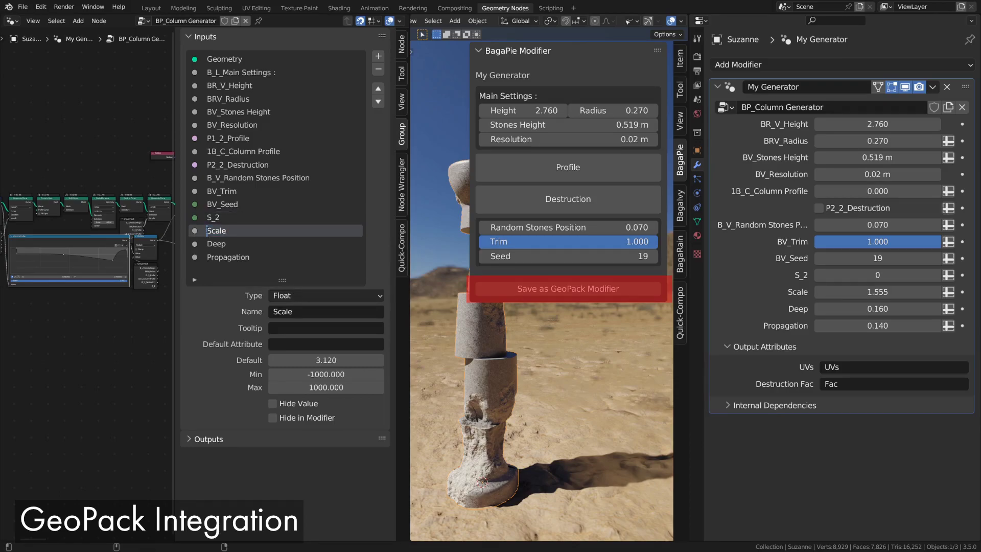
type("V_")
key("Return")
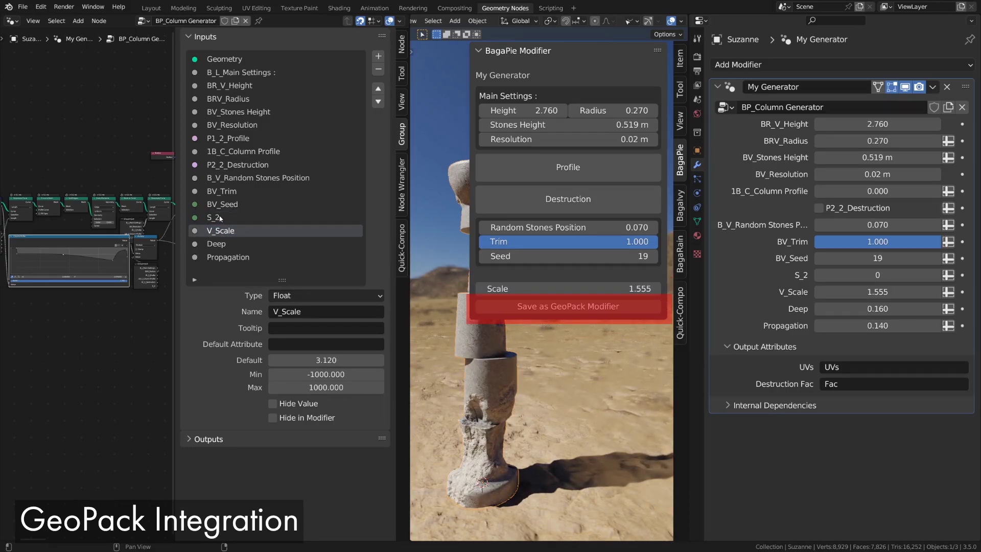
Step: Try separator sizes 4 and 1 by renaming the separator input to S_4 and S_1
double_click(214, 218)
type("4")
key("Return")
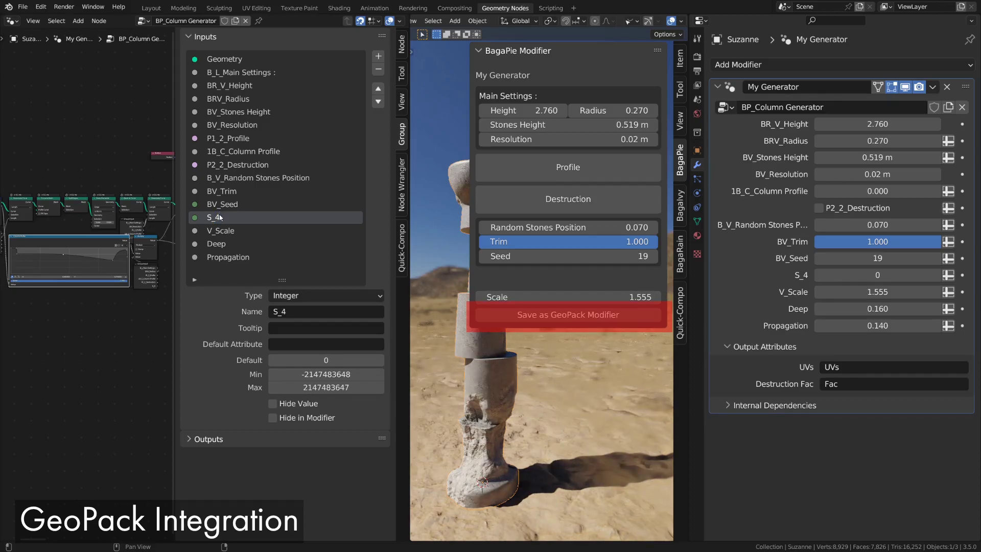
double_click(220, 216)
key("End")
key("BackSpace")
type("1")
key("Return")
Step: Put the separator and Scale in the box by renaming them BS_1 and BV_Scale
double_click(220, 216)
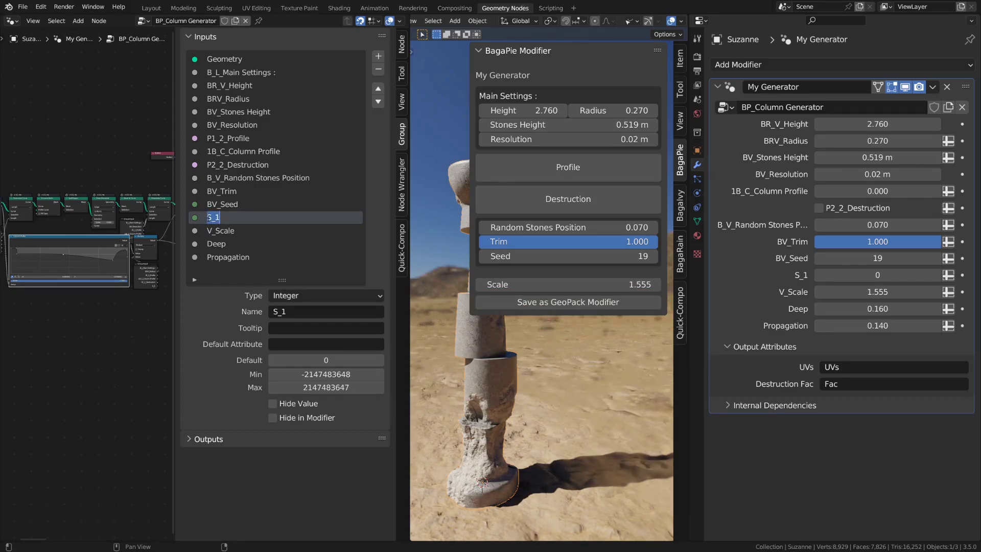
key("Home")
type("B")
key("Return")
double_click(221, 230)
type("B")
key("Return")
Step: Try a larger gap by renaming the boxed separator to BS_3
double_click(229, 218)
key("End")
key("BackSpace")
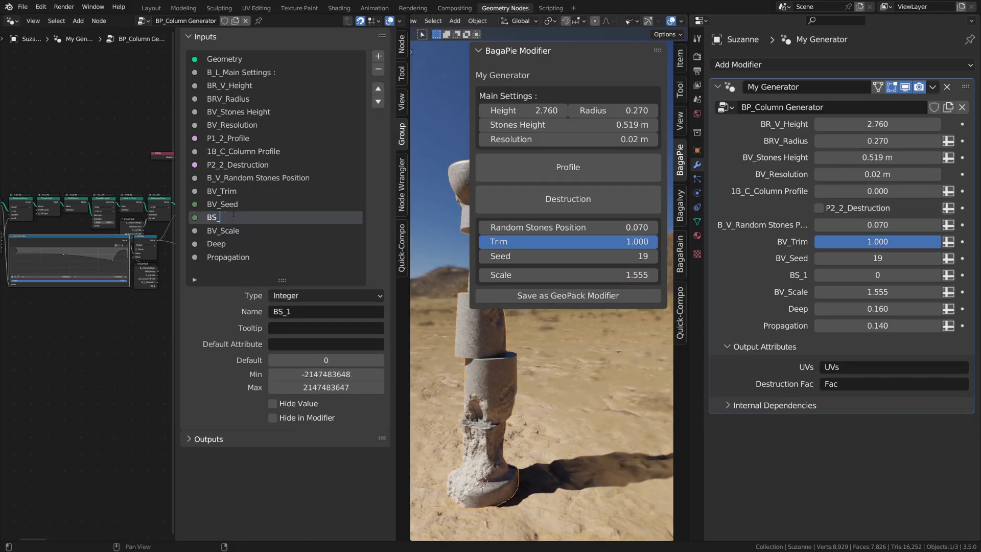
type("3")
key("Return")
Step: Duplicate the boxed separator input, naming the first one BS_2 and making the second the label BL_Damages
left_click(378, 57)
double_click(228, 218)
key("End")
key("BackSpace")
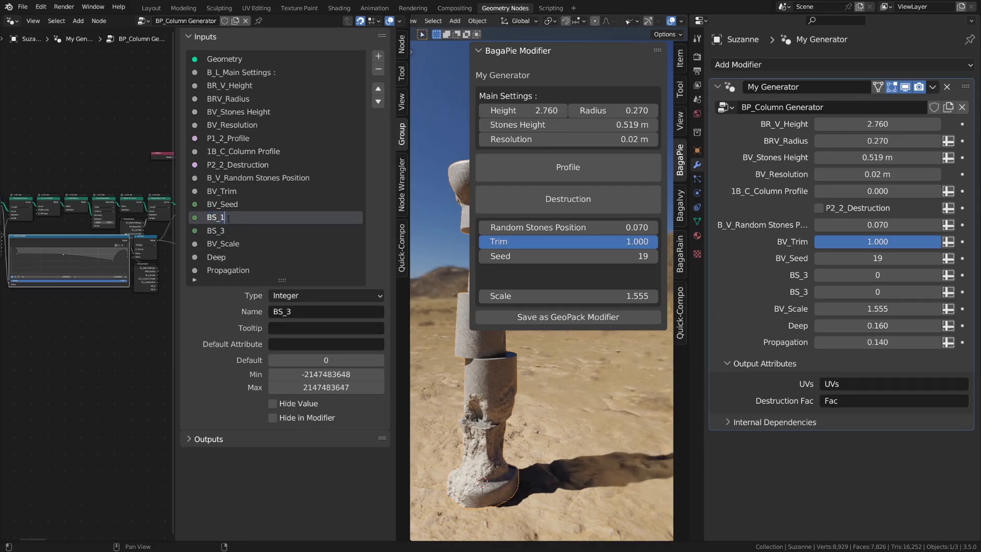
key("BackSpace")
type("2")
key("Return")
double_click(229, 232)
type("BL_Damages")
key("Return")
Step: Add Deep and Propagation to the box as BV_Deep and BV_Propagation, and toggle the Destruction button on and off
double_click(210, 258)
type("B")
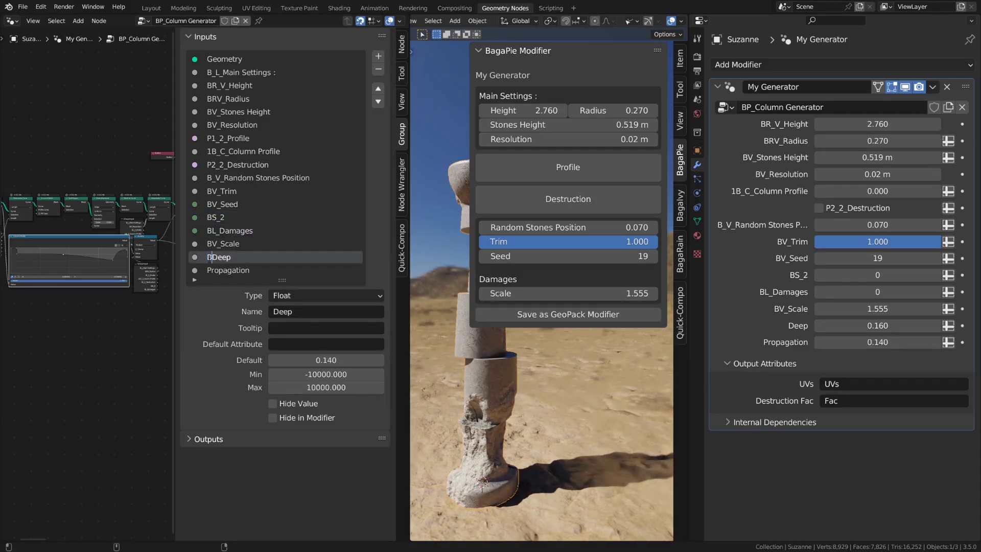
type("V_")
key("Return")
double_click(227, 270)
key("Home")
type("BV_")
key("Return")
left_click(568, 198)
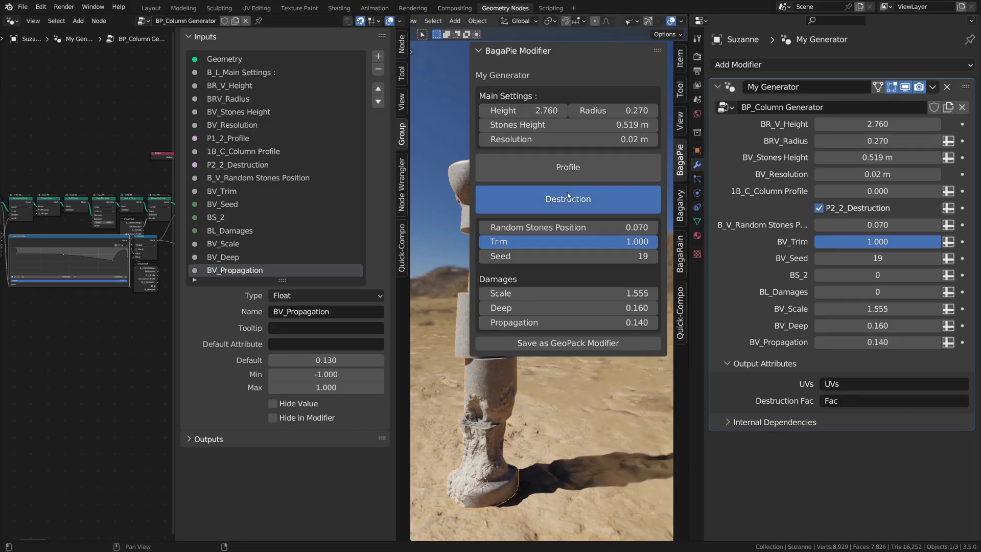
left_click(567, 197)
Step: Link Random Stones Position, Trim and Seed to button ID 2 by prefixing their input names with 2
double_click(208, 178)
type("2")
key("Return")
double_click(207, 191)
type("2")
key("Return")
double_click(207, 204)
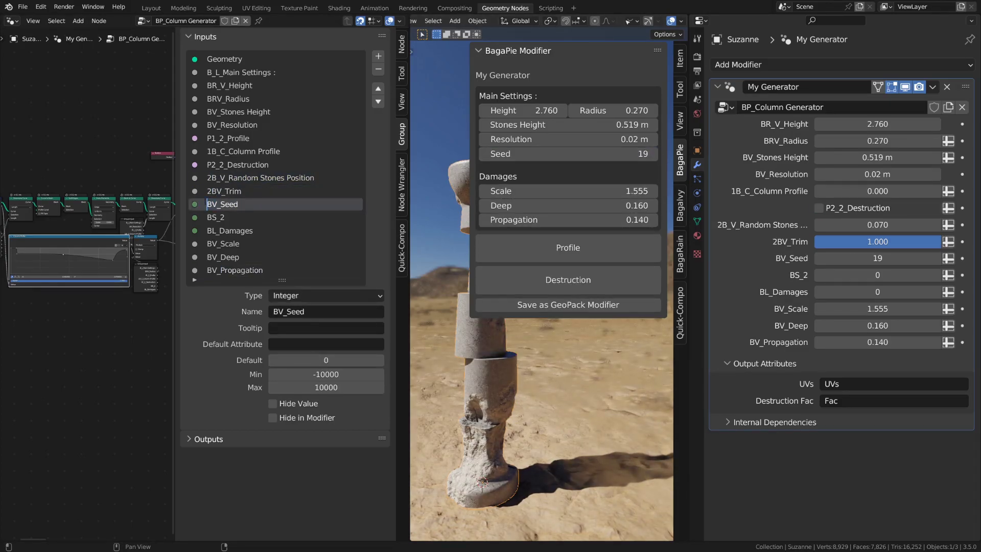
type("2")
key("Return")
Step: Prefix the separator, Damages label, Scale, Deep and Propagation input names with 2 to link them to the Destruction button
double_click(206, 216)
type("2")
key("Return")
double_click(206, 230)
type("2")
key("Return")
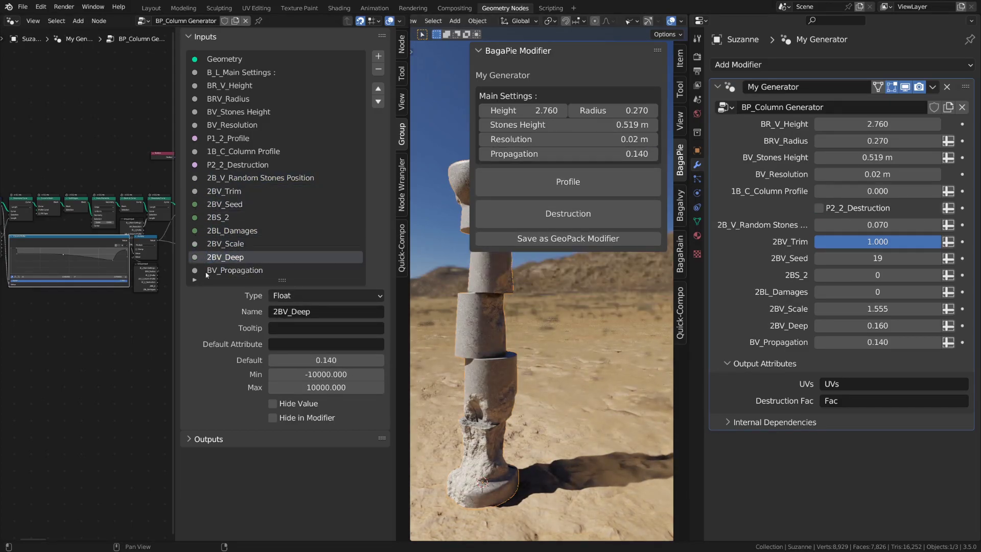
double_click(207, 271)
type("2")
key("Return")
Step: Test the Profile and Destruction buttons by switching their sections on and off in the BagaPie panel
left_click(557, 199)
left_click(562, 167)
double_click(556, 354)
left_click(564, 169)
left_click_drag(597, 241, 657, 242)
left_click(568, 200)
left_click(554, 224)
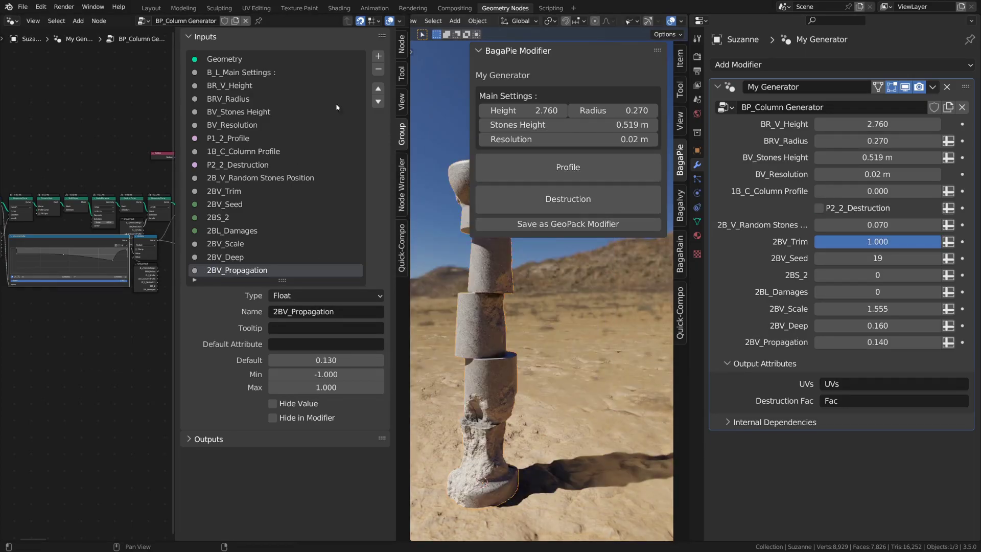
Step: Add a Float input after Propagation and rename it C_Ramp
left_click(378, 56)
double_click(224, 271)
left_click_drag(221, 271, 190, 269)
type("C_Propagation")
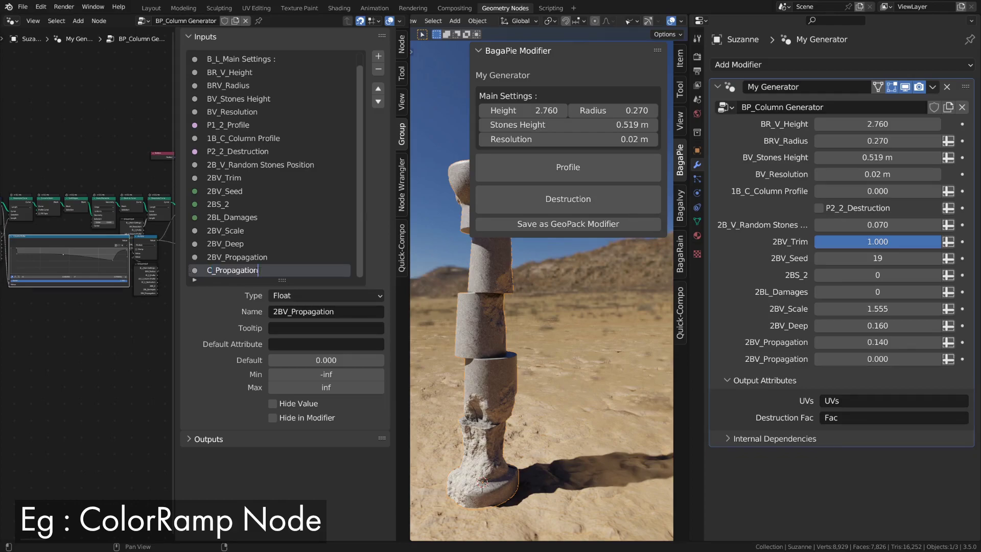
left_click_drag(258, 270, 215, 270)
type("Ramp")
key("Return")
Step: Add a ColorRamp node to the node tree below the Column Profile curve node
scroll(87, 293, "up", 5)
key("shift+a")
type("sram")
key("Return")
left_click(43, 278)
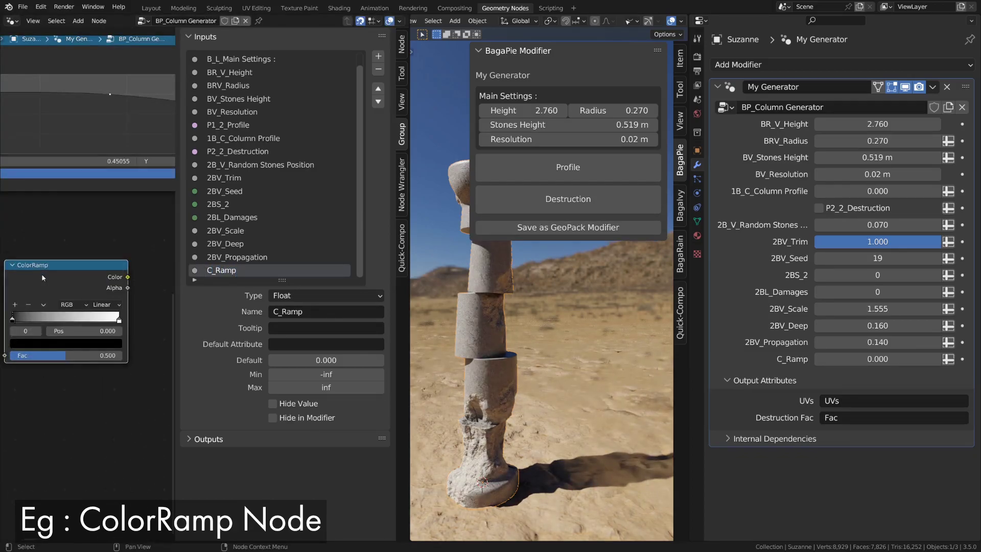
Step: Set both the label and the name of the ColorRamp node to Ramp
middle_click_drag(43, 276, 70, 273)
key("F2")
type("Ramp")
key("Return")
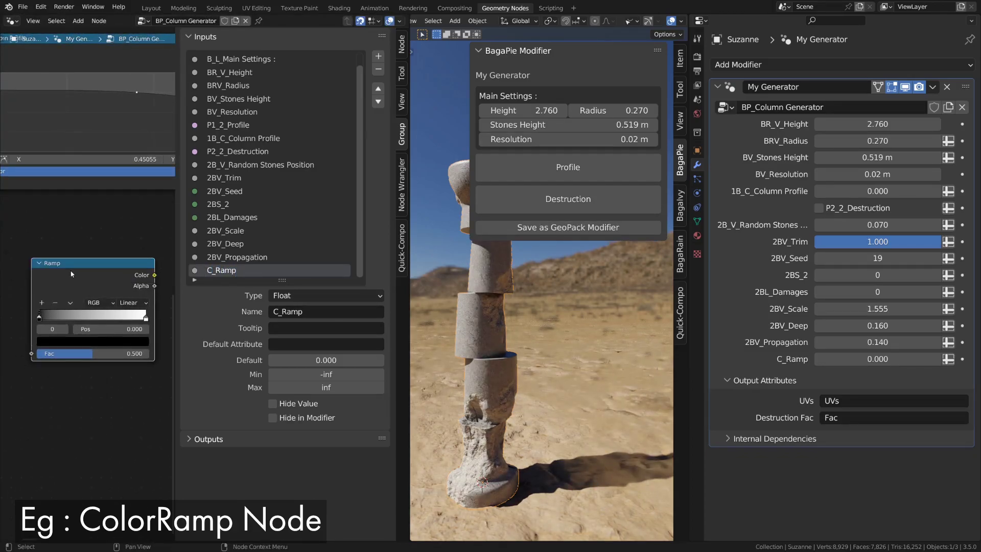
left_click(401, 45)
left_click(295, 78)
type("Ramp")
key("Return")
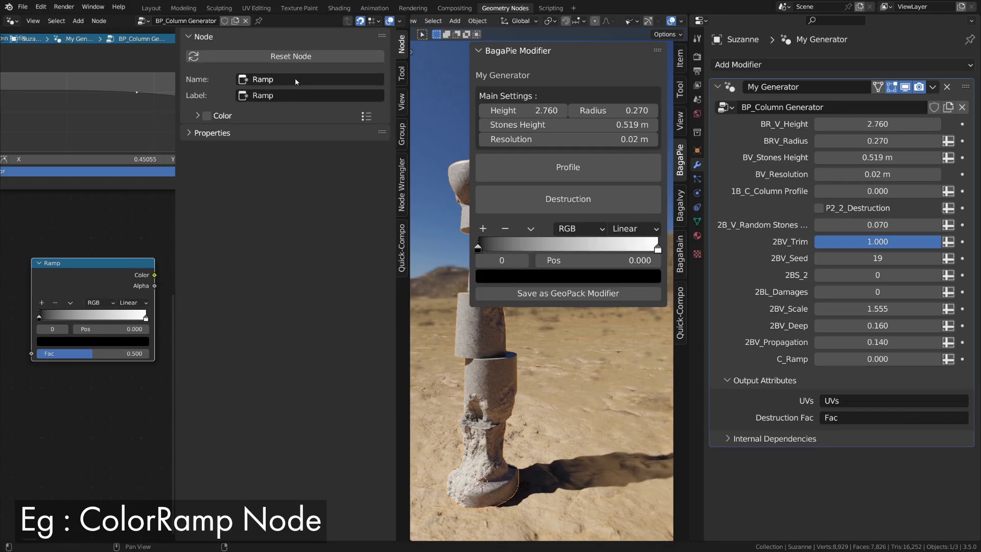
Step: Compare the name and label of the Column Profile curve node with those of the Ramp node
left_click(130, 183)
left_click(96, 262)
left_click(102, 183)
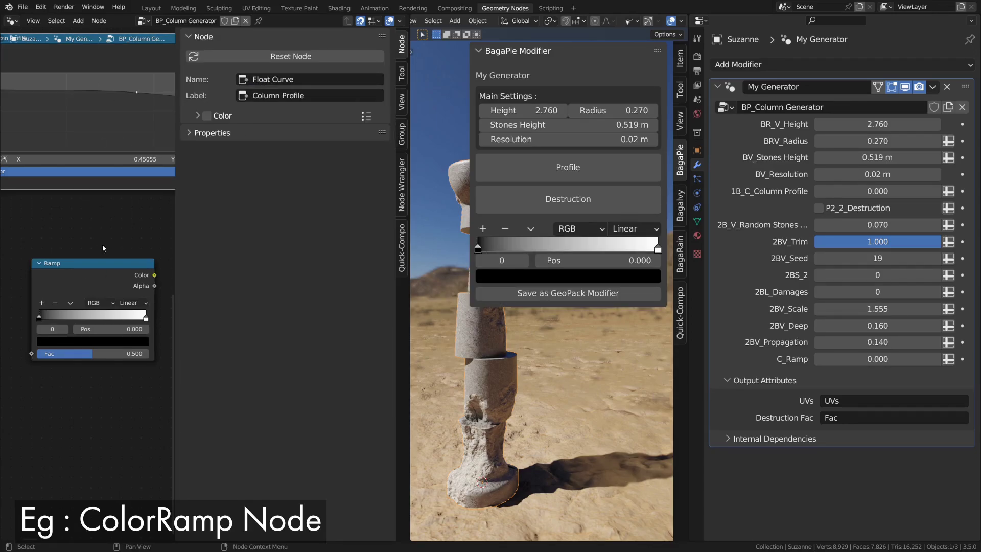
left_click(104, 262)
Step: Return to the node group's inputs and enlarge the list to fit every input
left_click(402, 132)
left_click_drag(282, 280, 282, 346)
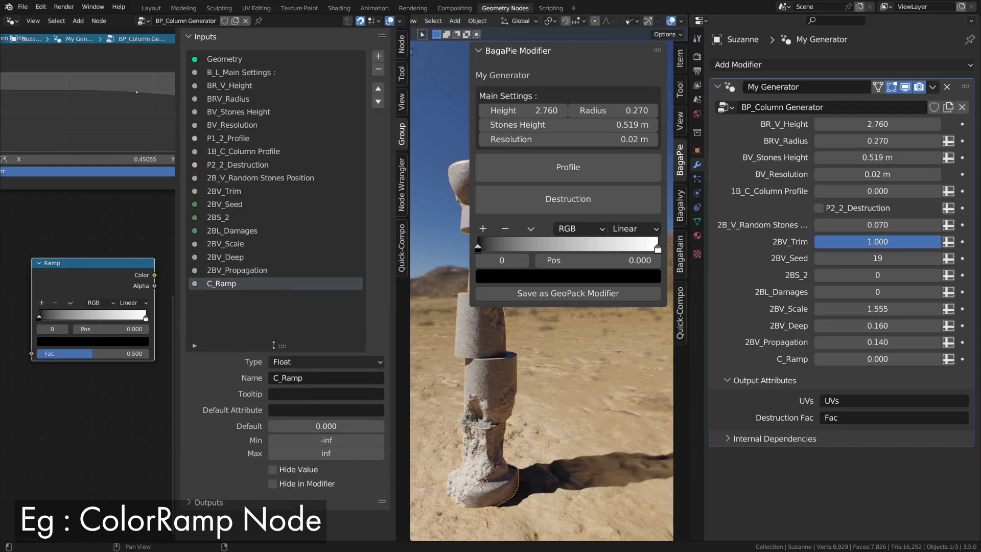
scroll(128, 261, "down", 4)
middle_click_drag(127, 260, 124, 250)
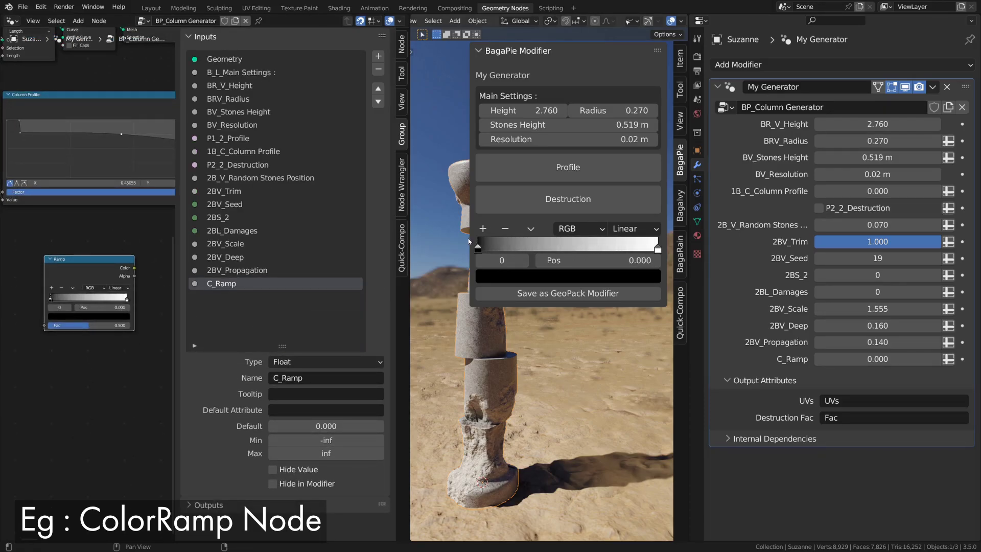
Step: Rename the C_Ramp input to URL_Documentation so the panel has a documentation link
double_click(271, 285)
left_click_drag(212, 283, 207, 283)
type("UR")
key("Delete")
key("Delete")
key("Delete")
key("Delete")
key("Delete")
type("L_Documentation")
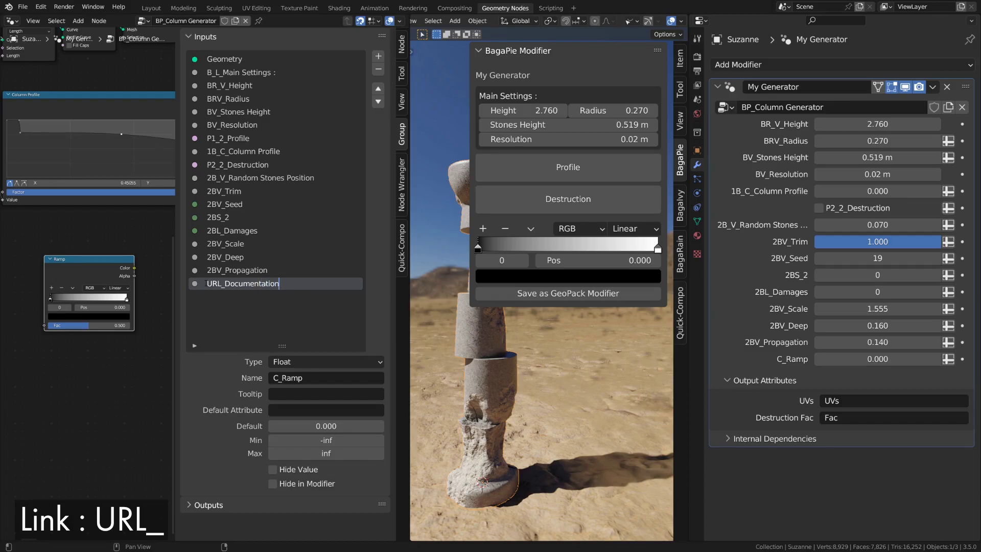
key("Return")
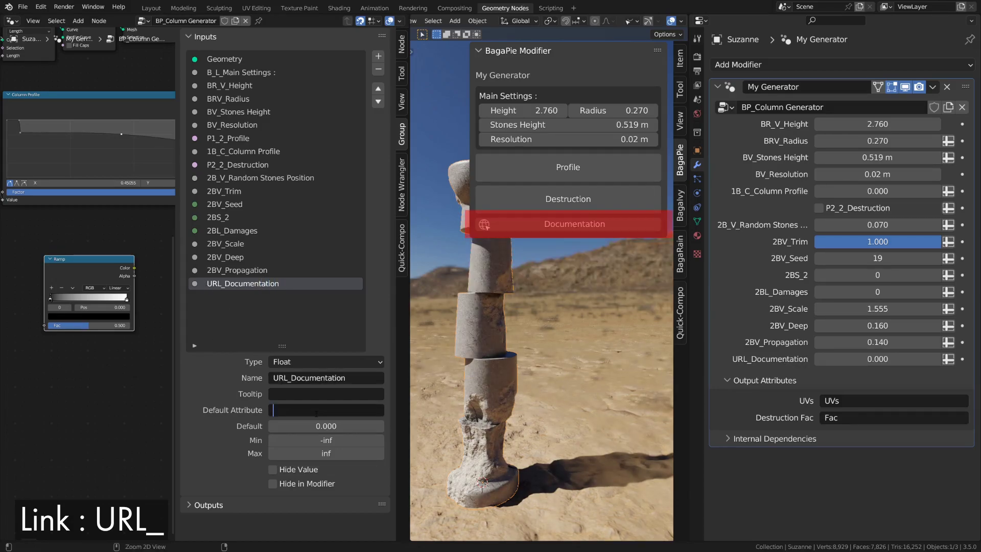
left_click(304, 366)
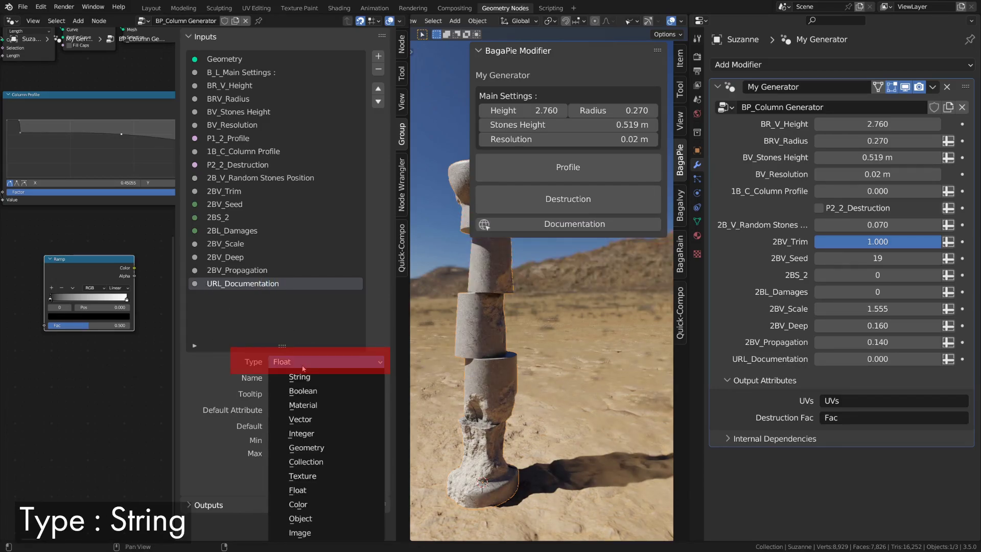
left_click(307, 380)
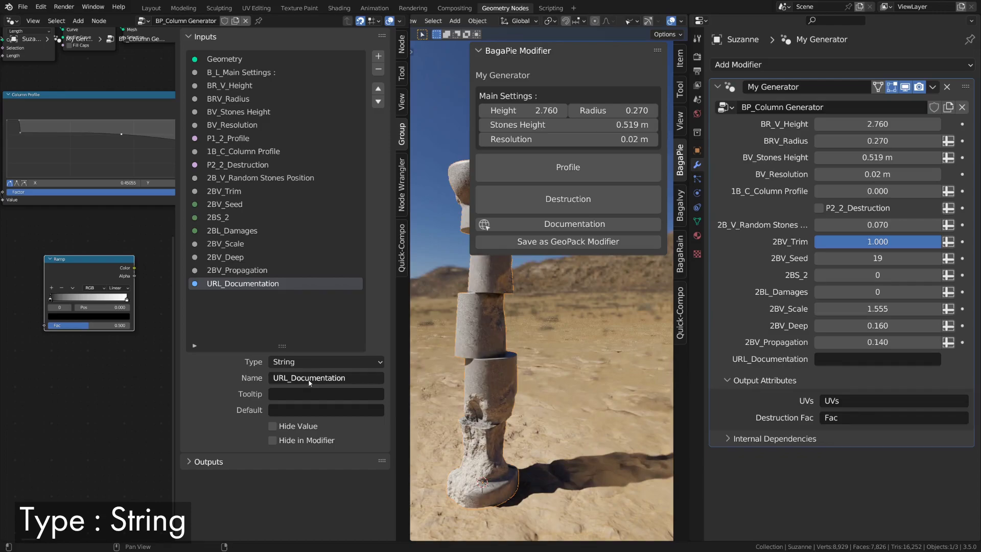
left_click(313, 413)
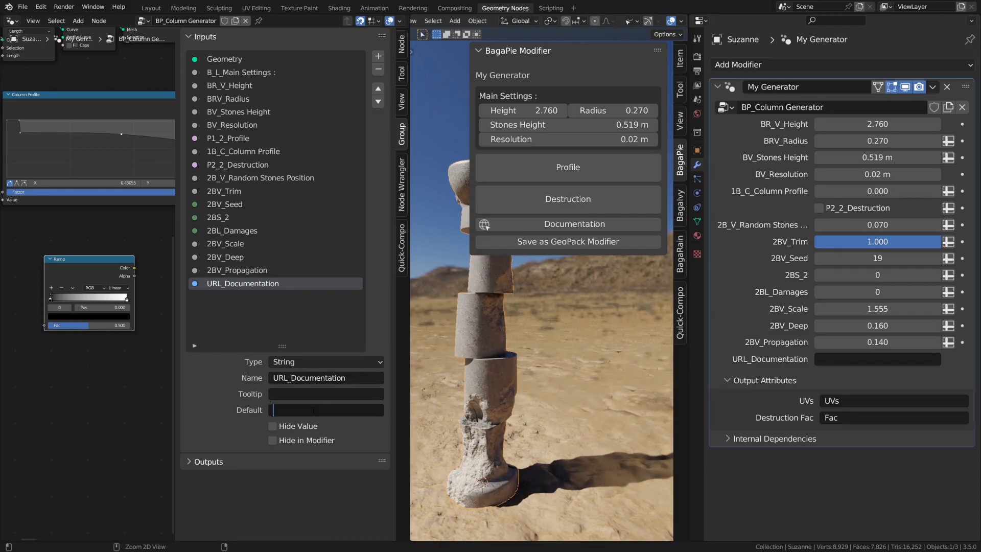
key("ctrl+v")
key("Return")
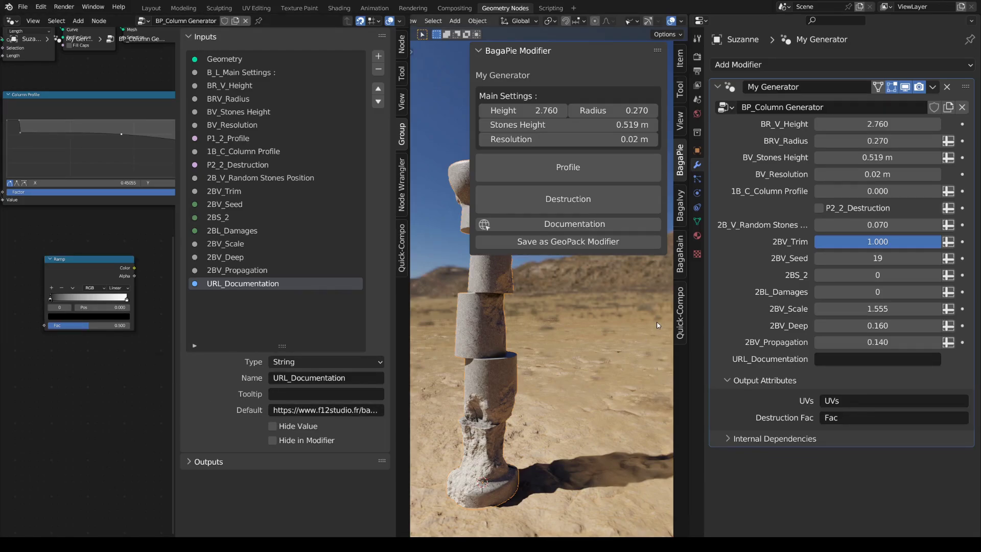
Step: Hide the URL_Documentation and P2_2_Destruction inputs in the modifier and select the 2BS_2 separator input
left_click(274, 441)
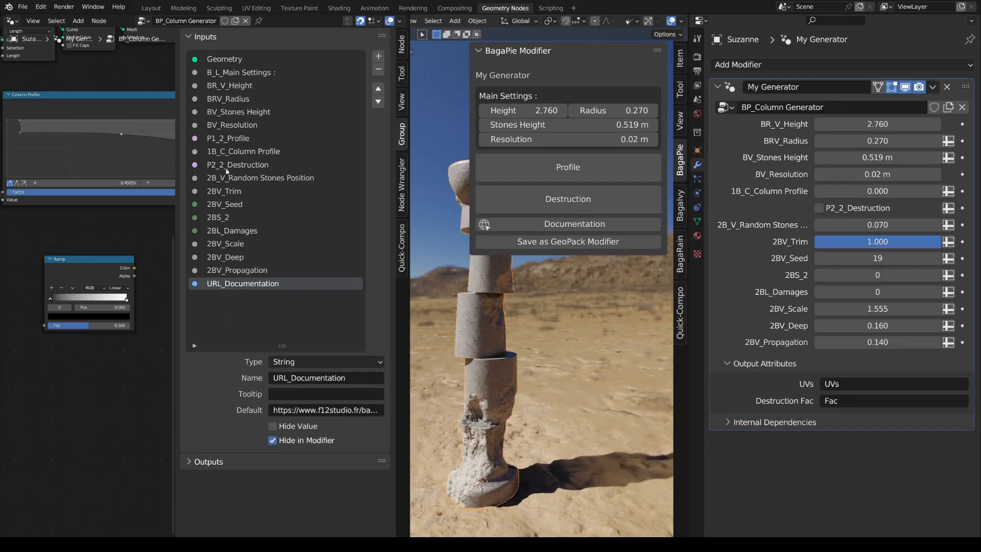
left_click(226, 169)
left_click(275, 457)
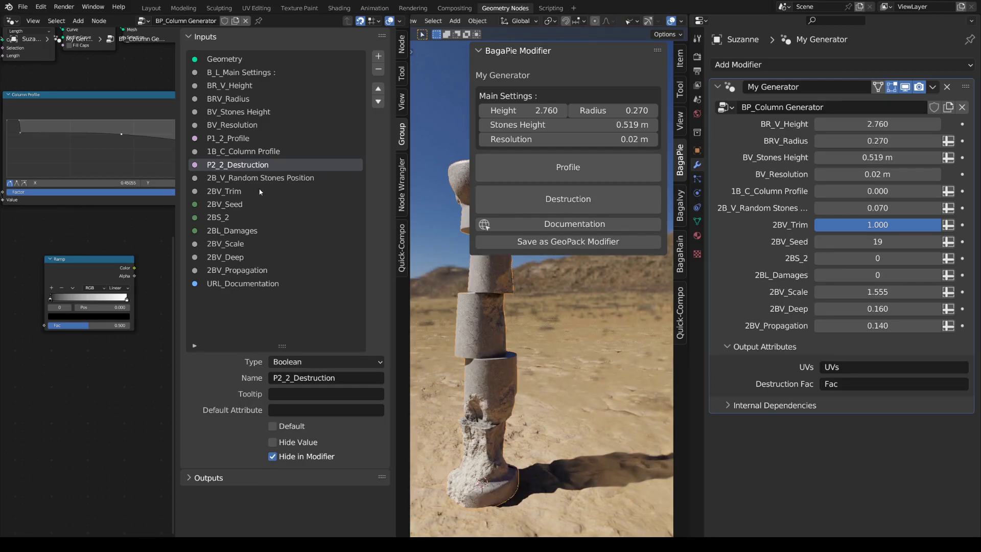
left_click(239, 218)
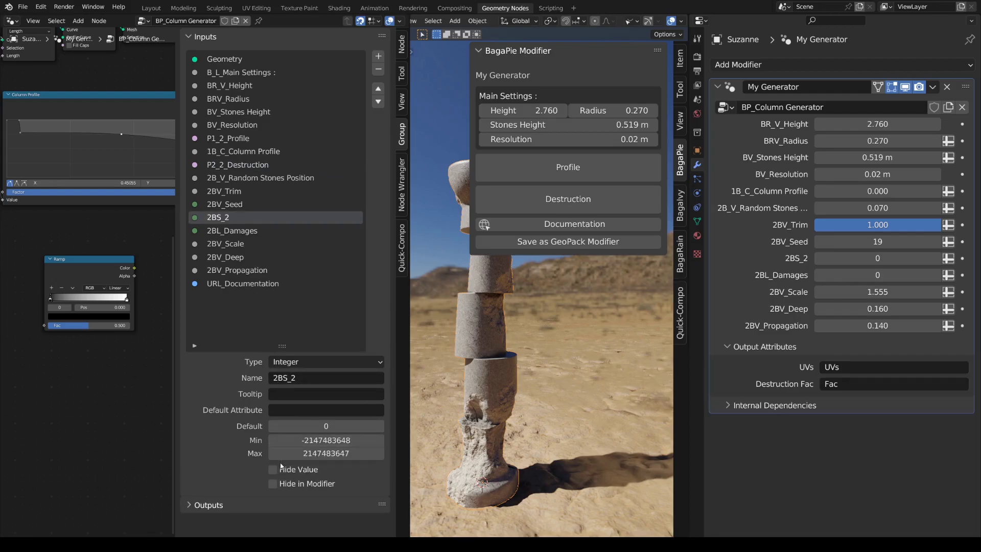